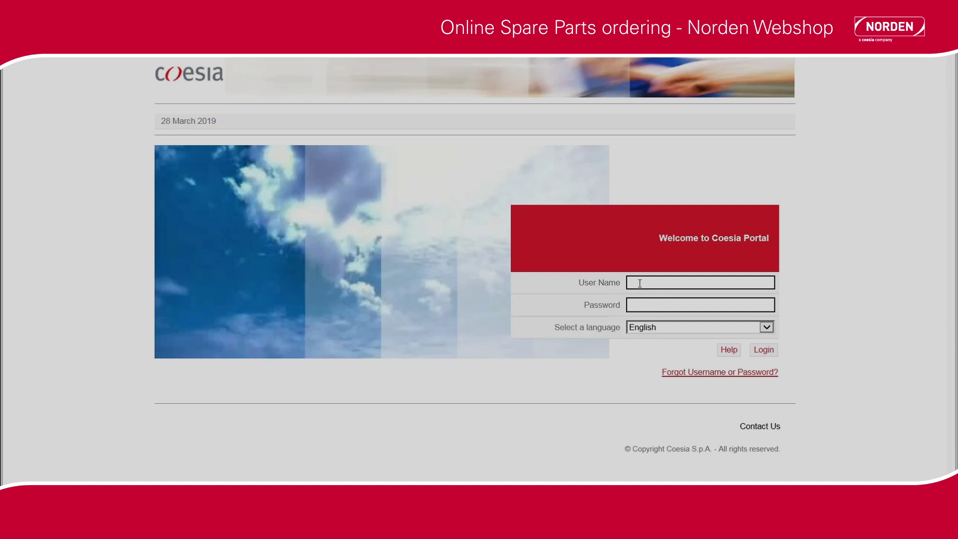
# Log in to the Coesia Portal with the account's user name and password
pyautogui.click(640, 283)
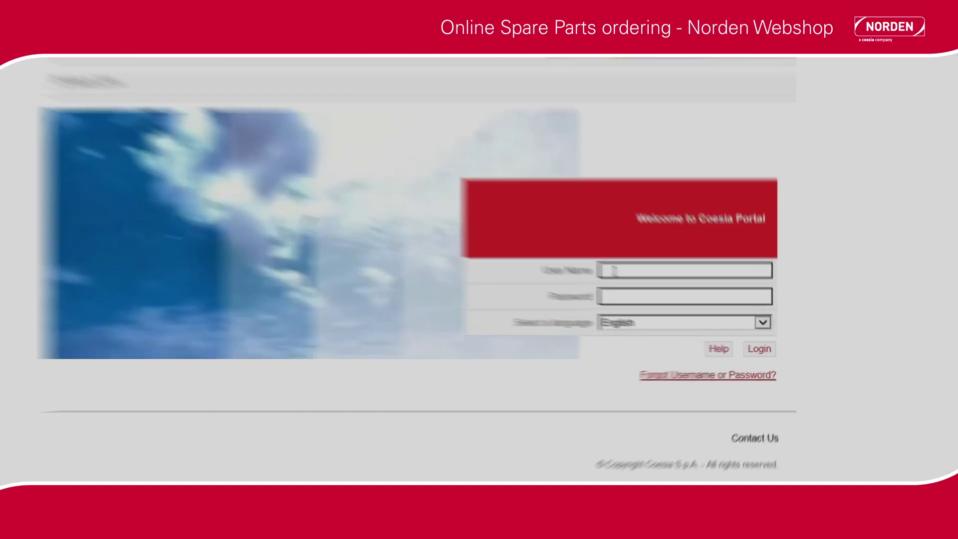
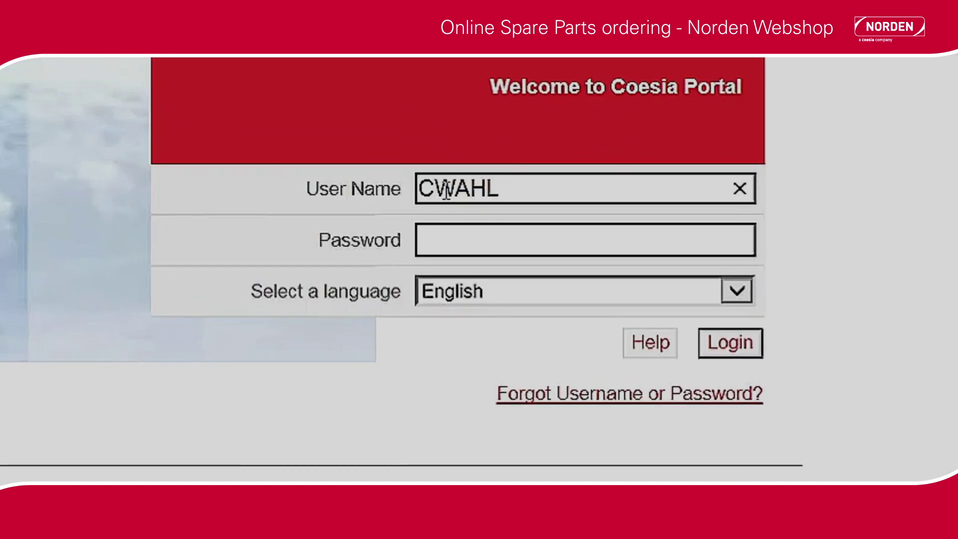
pyautogui.click(444, 233)
pyautogui.write('*********')
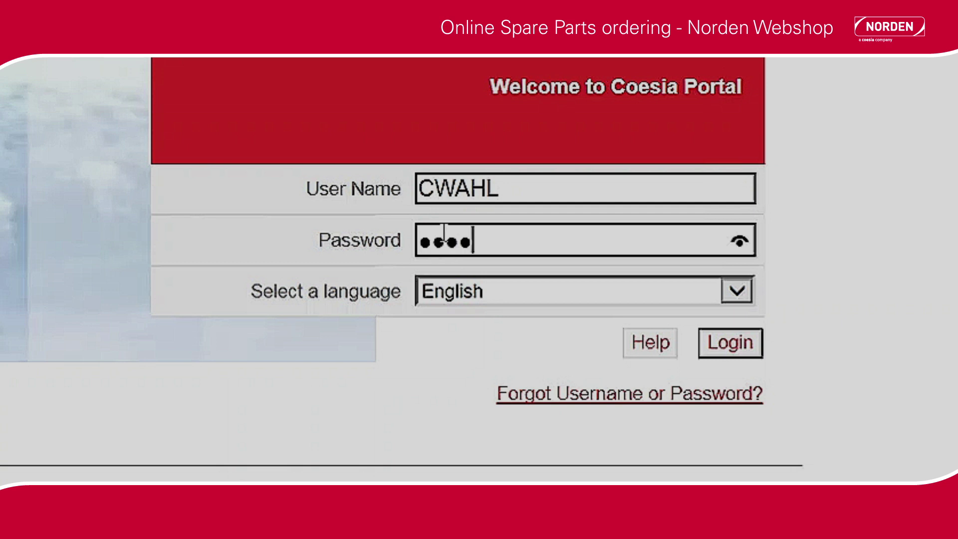
pyautogui.write('**')
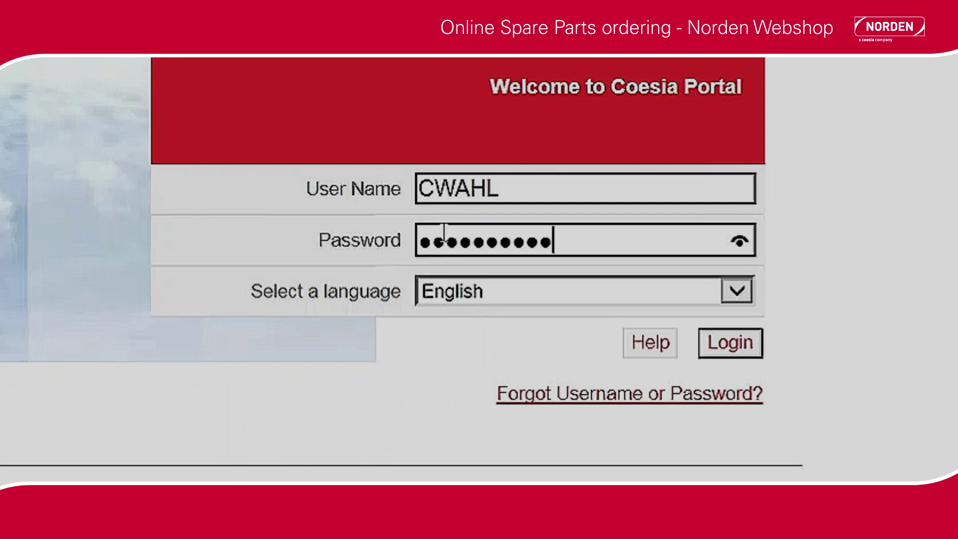
pyautogui.press('Return')
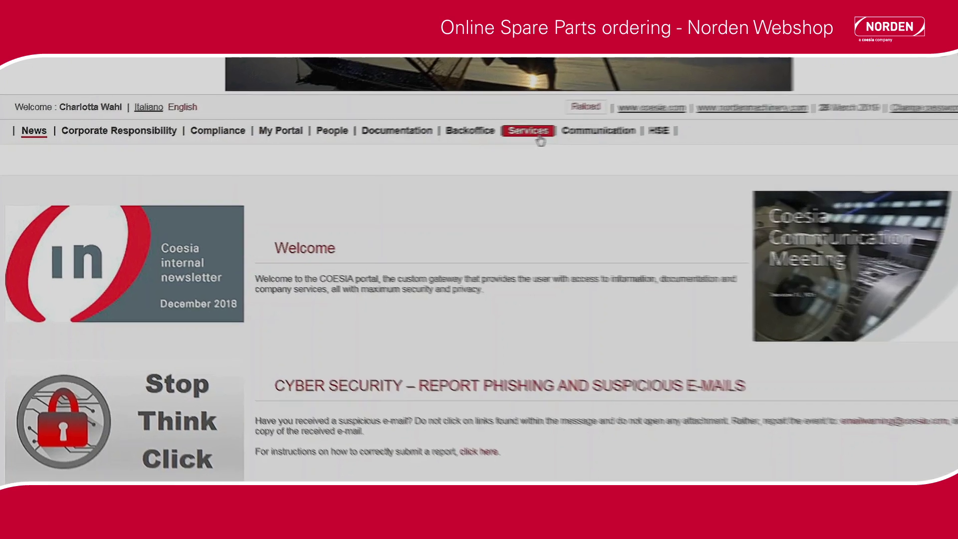
# Launch the Coesia Webshop application from the portal's Services page
pyautogui.click(645, 129)
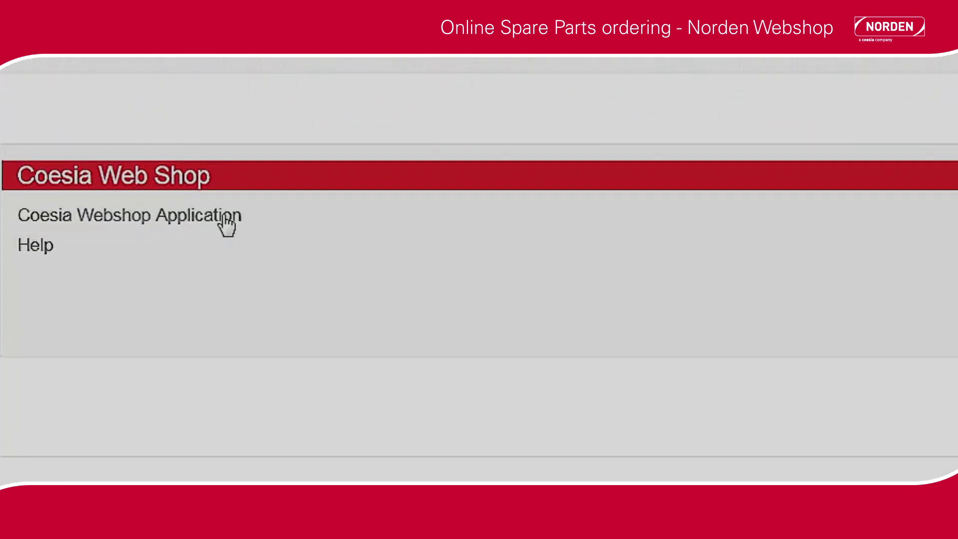
pyautogui.click(225, 215)
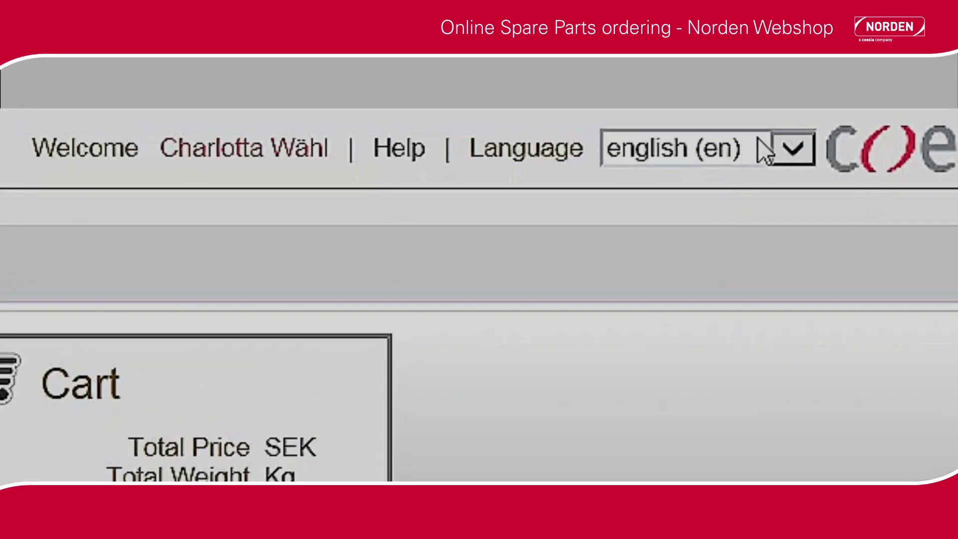
# Keep the interface language English and enter part number 271 030 038 in the search
pyautogui.click(796, 149)
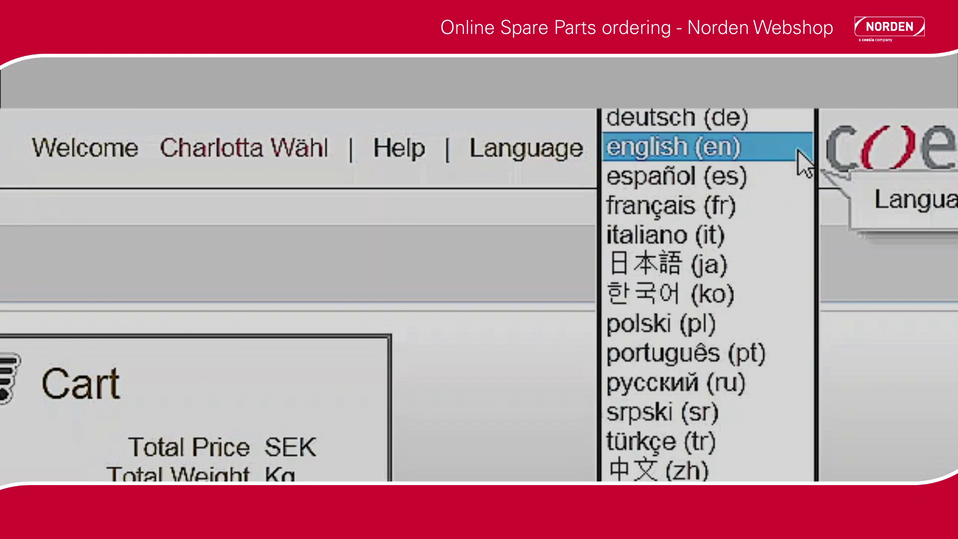
pyautogui.click(754, 146)
pyautogui.click(142, 135)
pyautogui.write('271')
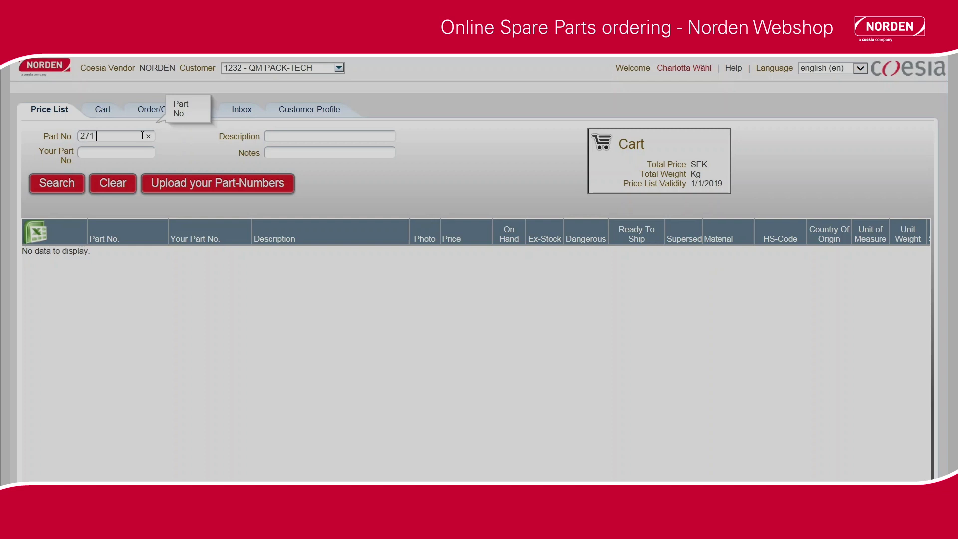
pyautogui.write(' 030 038')
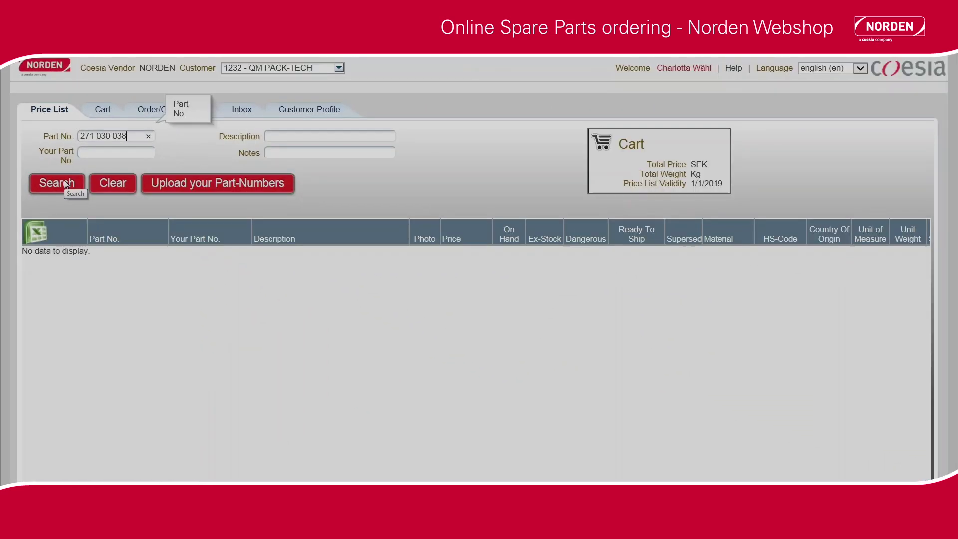
# Search for part 271 030 038 and check its 202 on-hand stock and ready-to-ship time
pyautogui.click(65, 183)
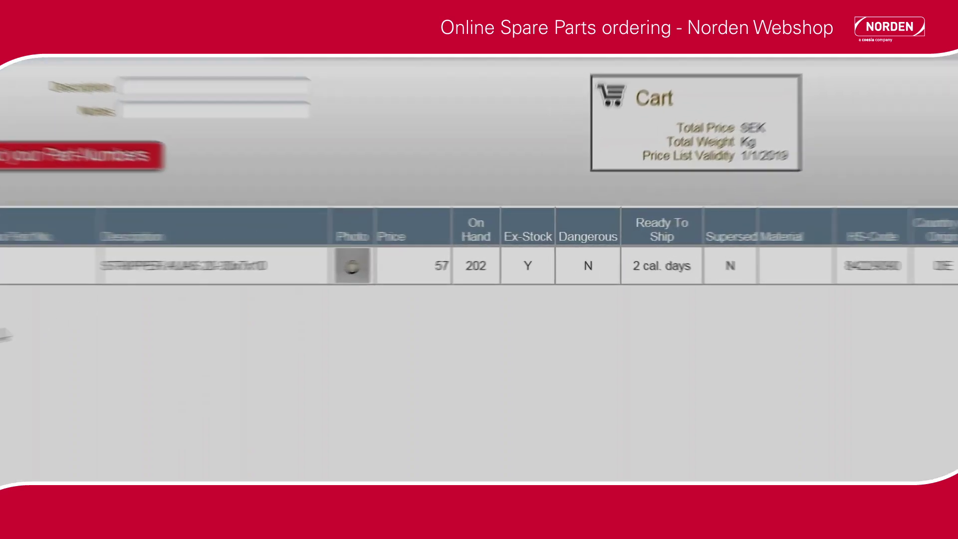
pyautogui.click(302, 301)
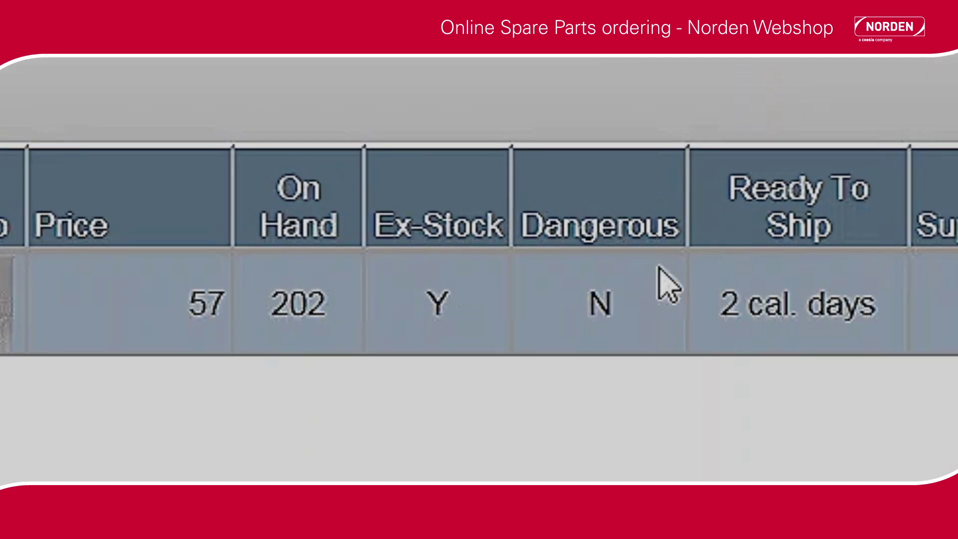
pyautogui.click(748, 270)
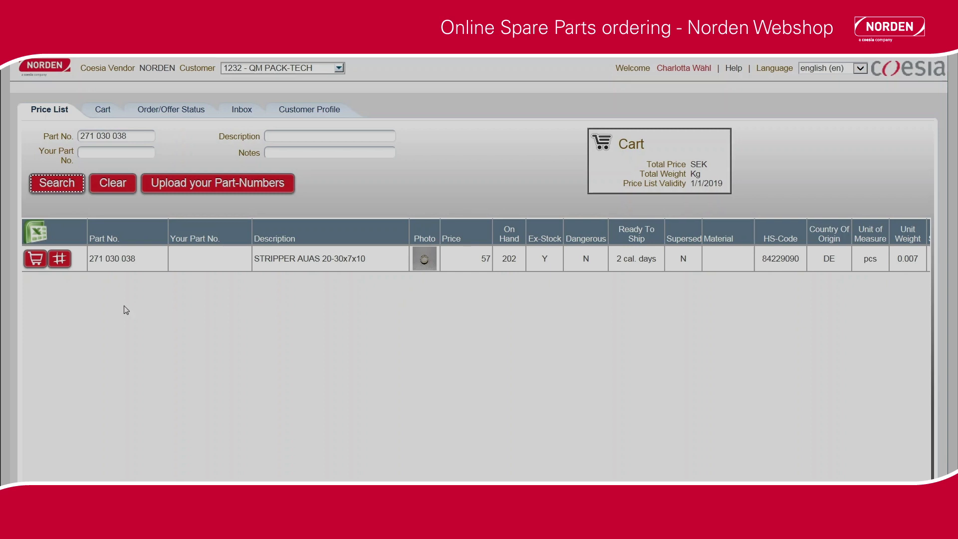
# Add the stripper to the cart with quantity 2 and machine number 5448
pyautogui.click(36, 260)
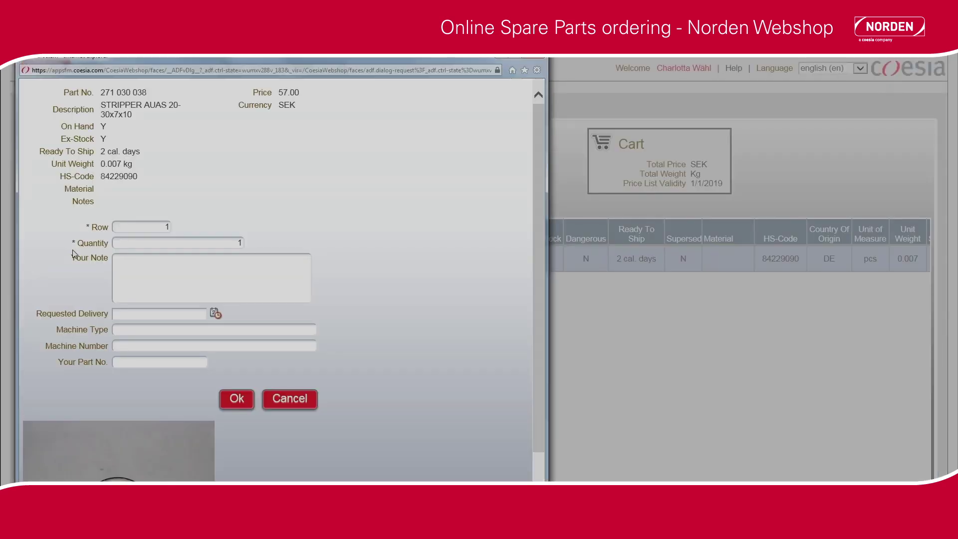
pyautogui.moveTo(227, 242); pyautogui.dragTo(236, 247)
pyautogui.write('2')
pyautogui.click(169, 346)
pyautogui.write('54480')
pyautogui.click(238, 399)
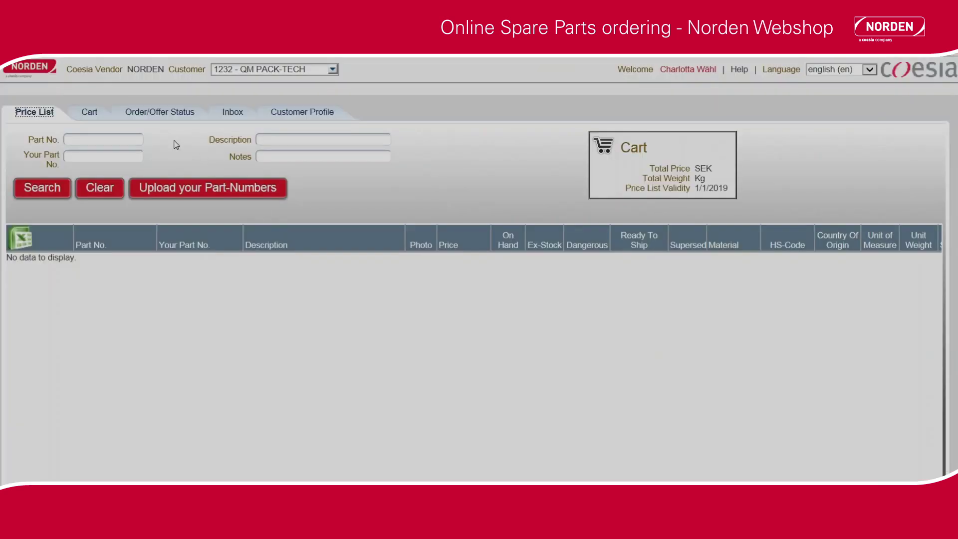
# Switch to the Cart view and bring up the Insert Item form
pyautogui.click(90, 112)
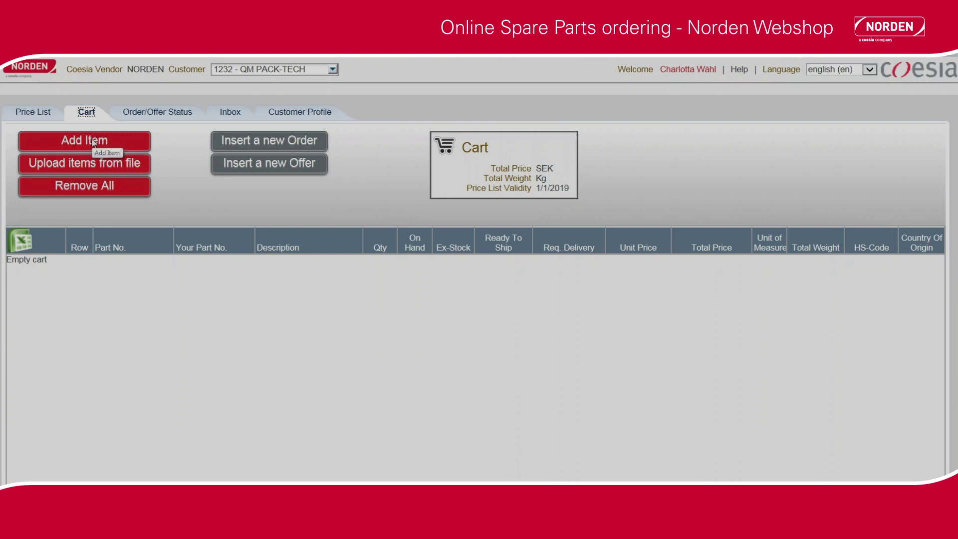
pyautogui.click(92, 142)
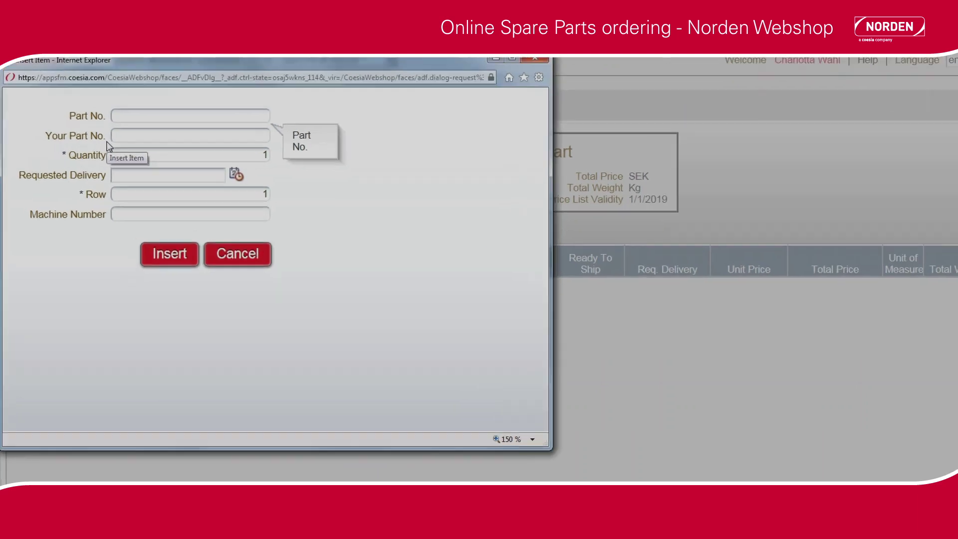
# Insert part 271 030 038 as row 1 with quantity 2 and machine number 55480
pyautogui.write('271 ')
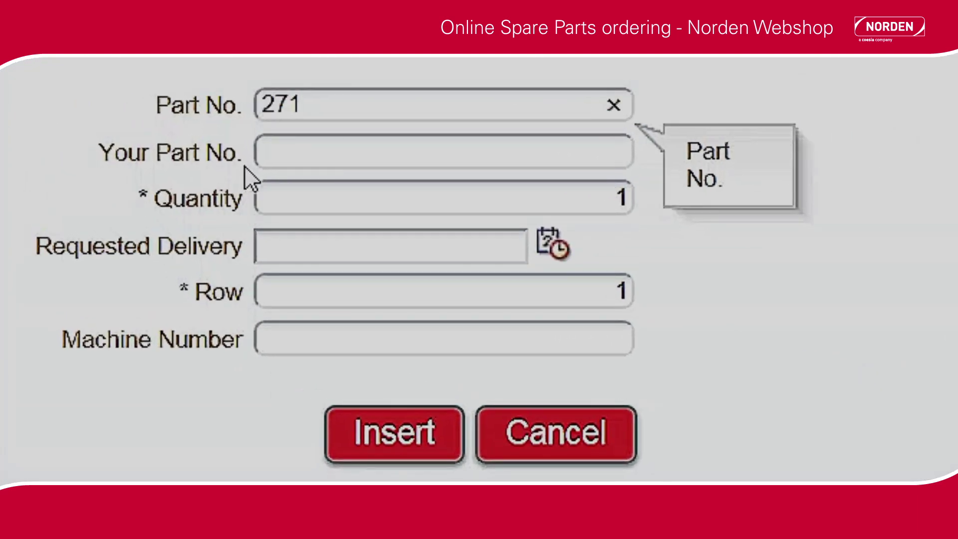
pyautogui.write('030 ')
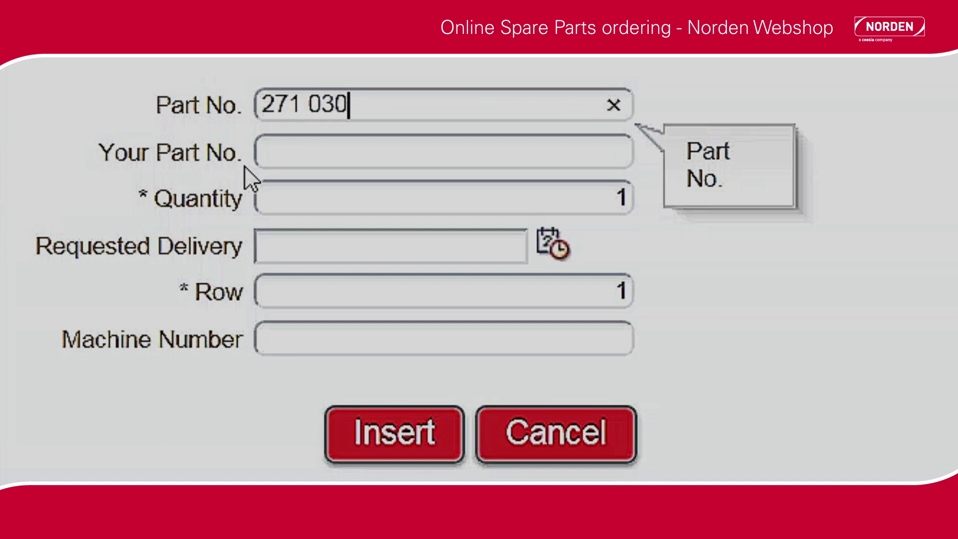
pyautogui.write('038')
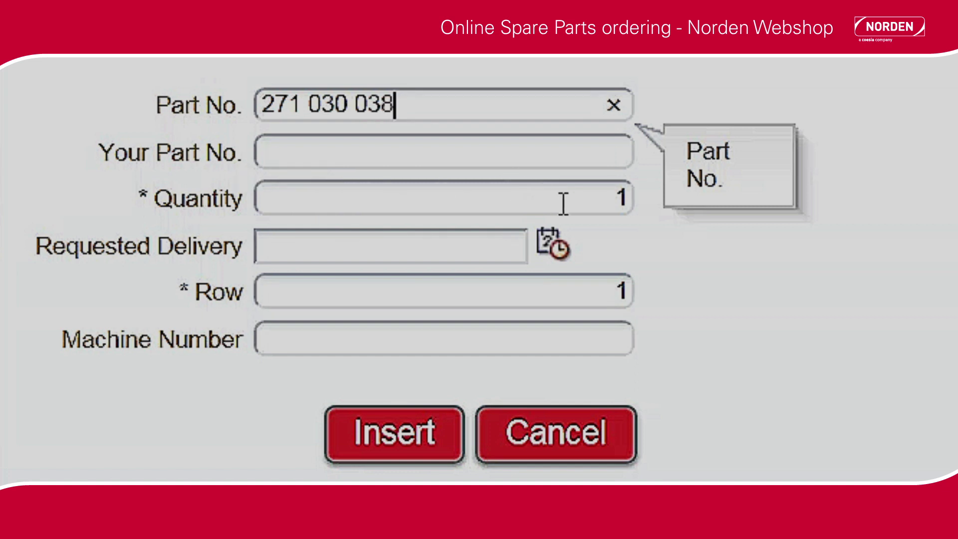
pyautogui.click(619, 196)
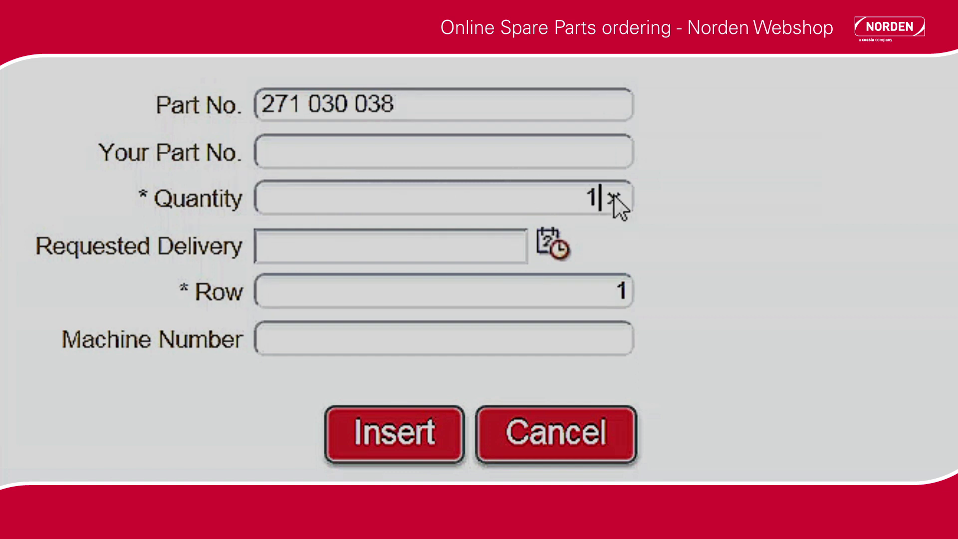
pyautogui.doubleClick(591, 195)
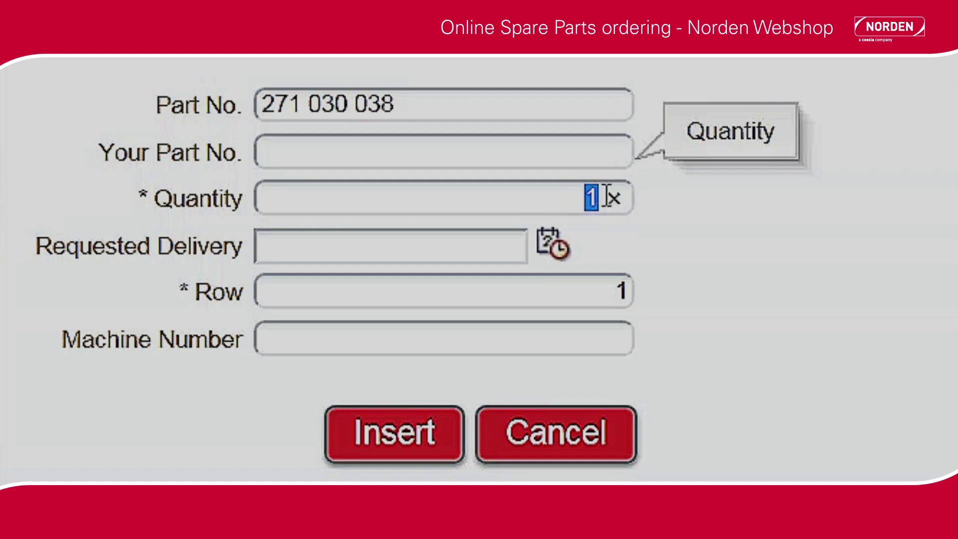
pyautogui.write('2')
pyautogui.click(438, 341)
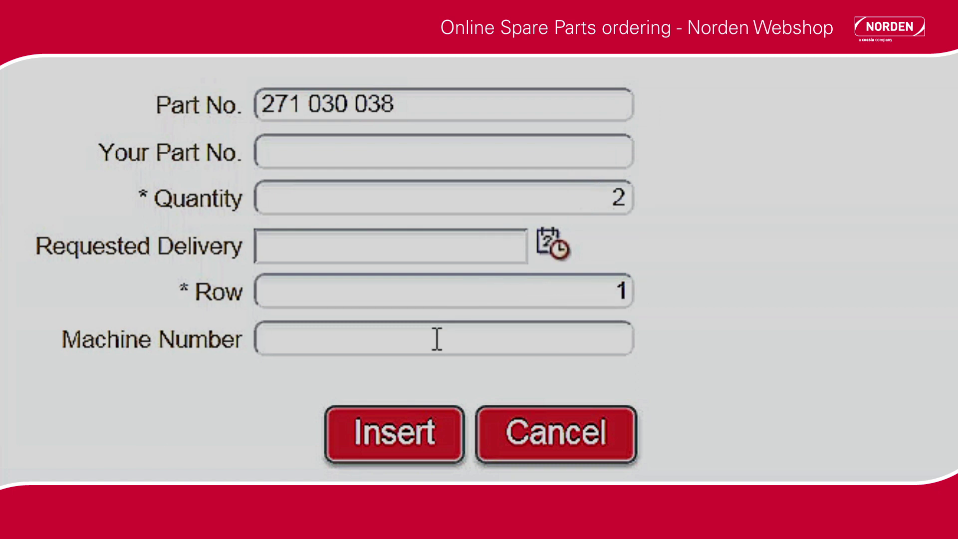
pyautogui.write('55480')
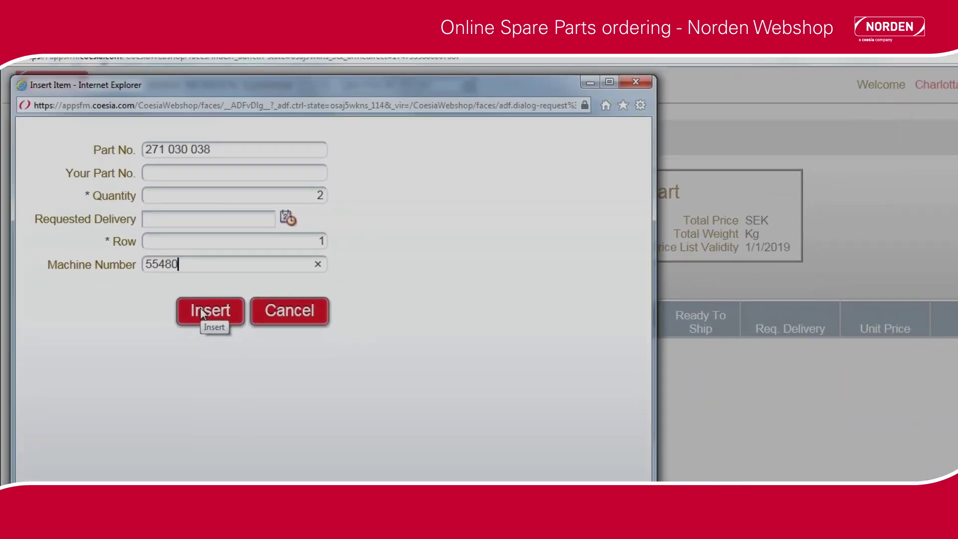
pyautogui.click(210, 315)
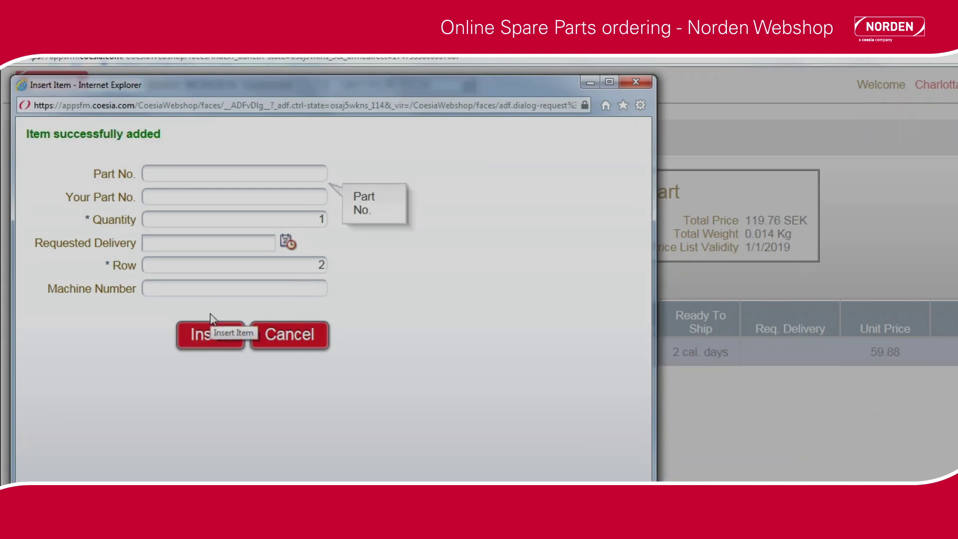
# Insert part GA-79600-19 with quantity 2 and machine number 55369, then enter part CP 16X70RS
pyautogui.write('G')
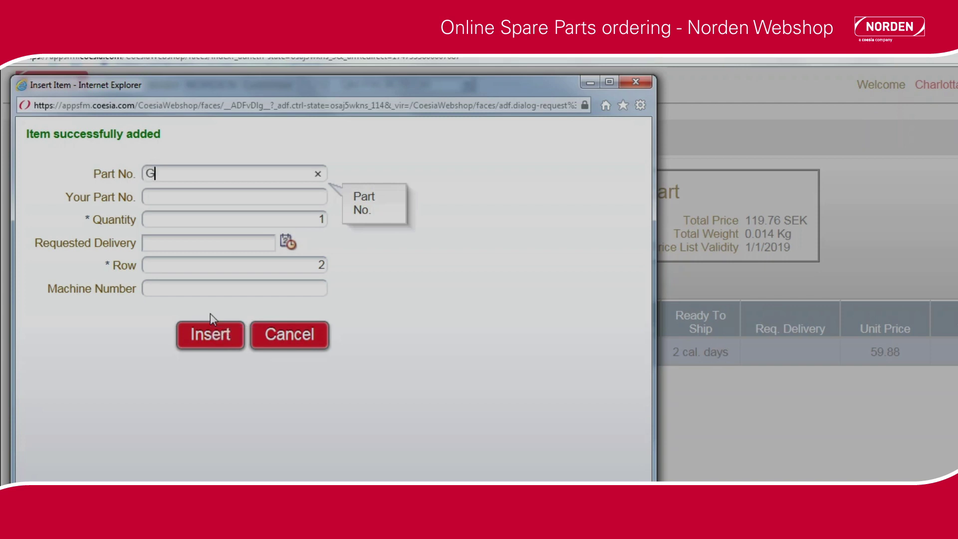
pyautogui.write('A-79600-19')
pyautogui.click(316, 218)
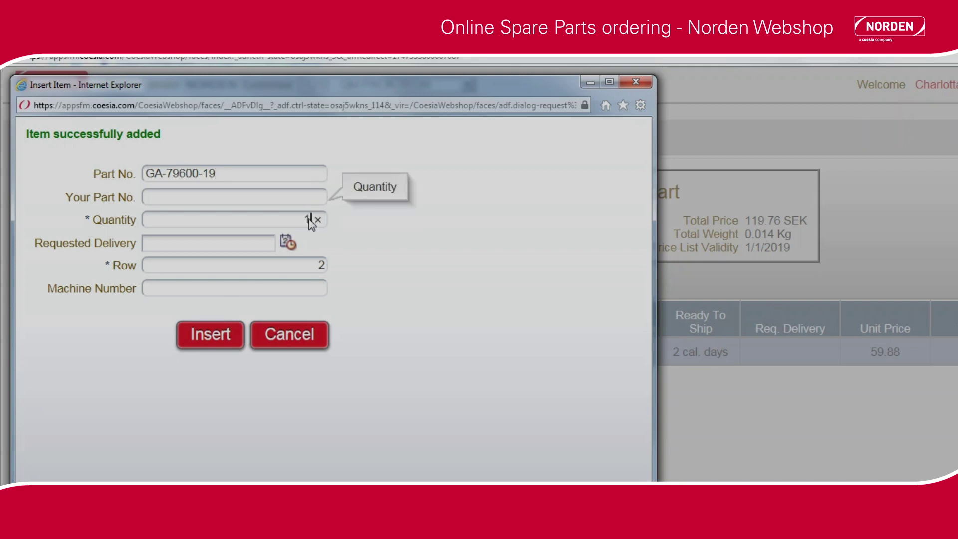
pyautogui.doubleClick(311, 220)
pyautogui.write('2')
pyautogui.click(279, 289)
pyautogui.write('55369')
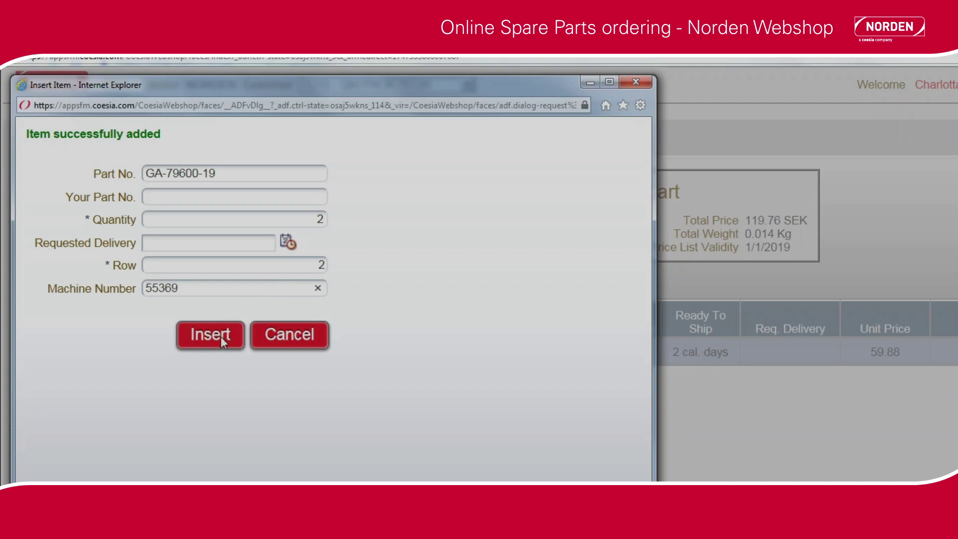
pyautogui.click(220, 335)
pyautogui.write('CP ')
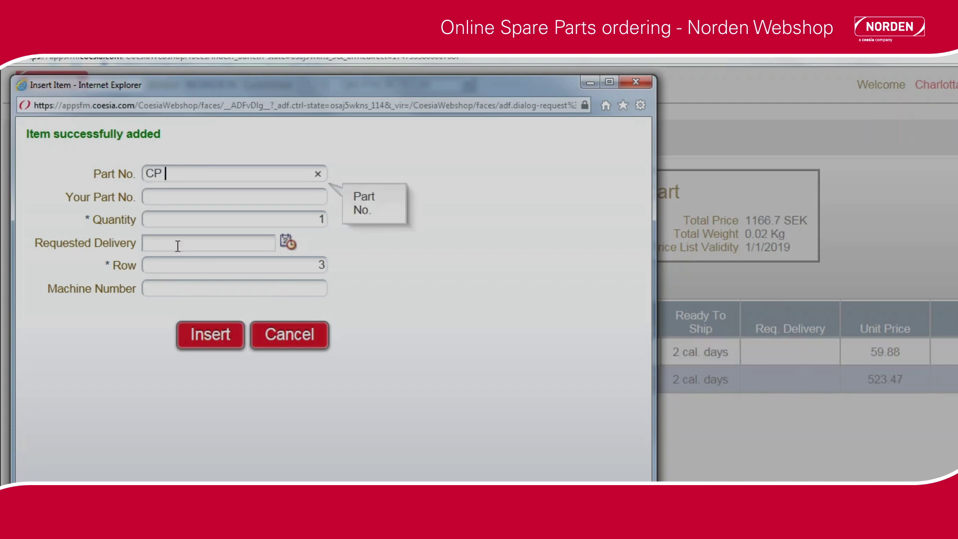
pyautogui.write('16X70RS')
# Give part CP 16X70RS quantity 3 and machine number 55480, then return to the cart
pyautogui.click(312, 221)
pyautogui.moveTo(311, 219); pyautogui.dragTo(303, 217)
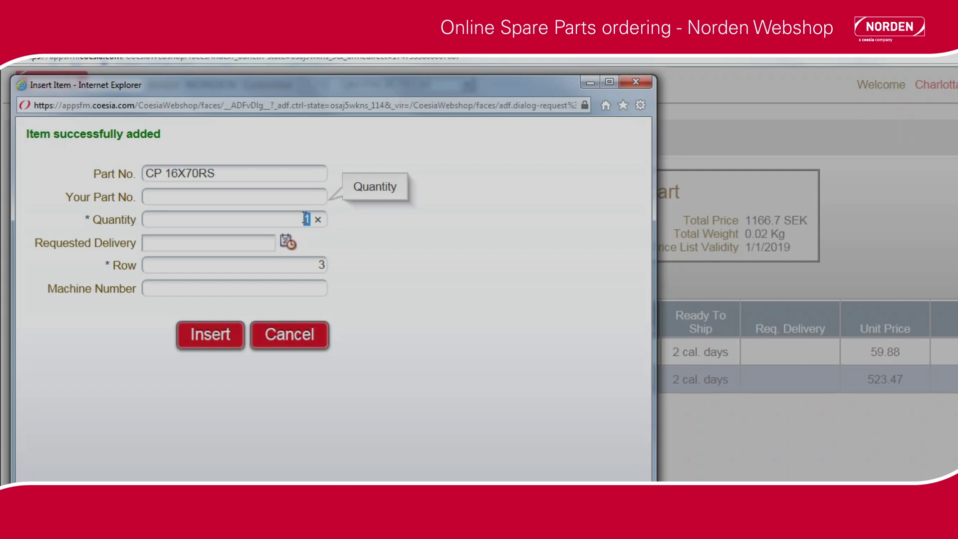
pyautogui.write('3')
pyautogui.click(270, 288)
pyautogui.write('55480')
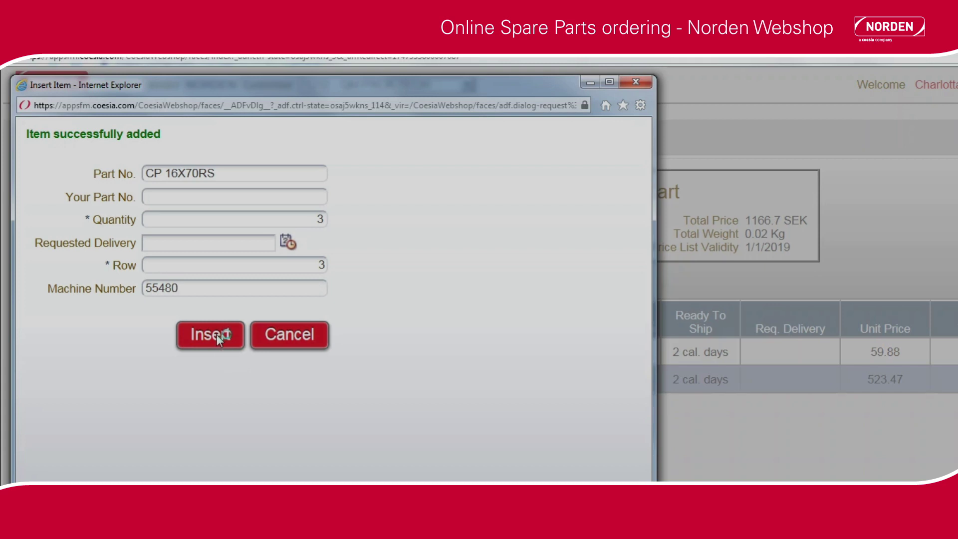
pyautogui.click(278, 338)
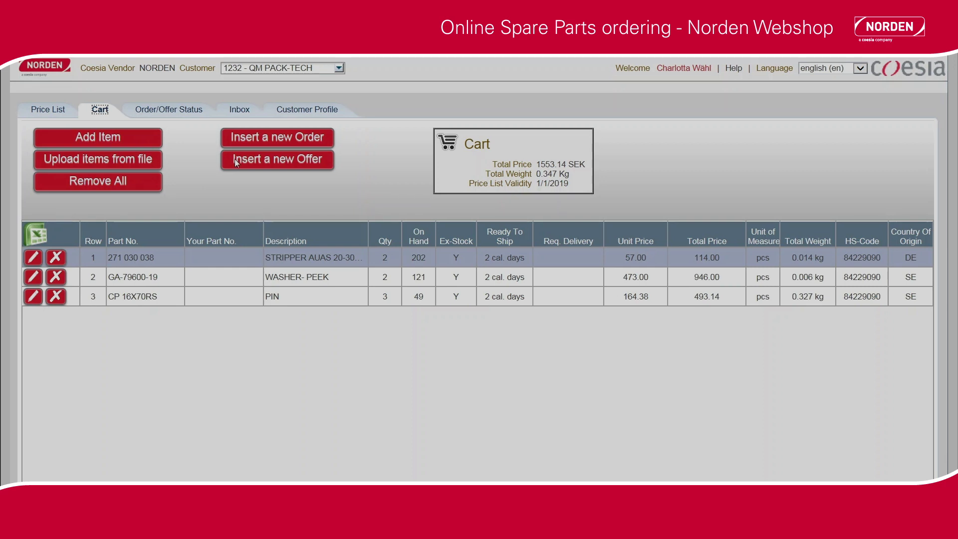
# Start a new offer from the three cart items
pyautogui.click(248, 160)
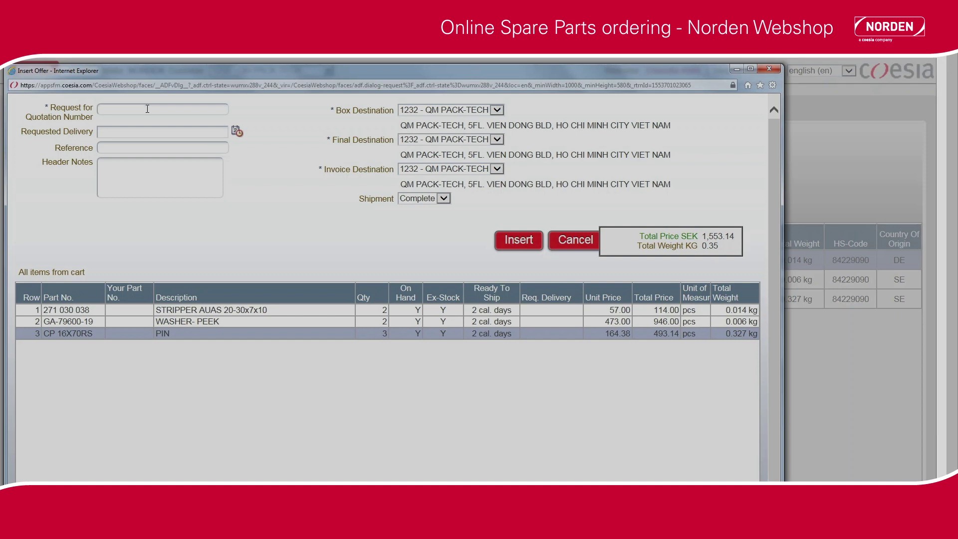
# Enter quotation request number 55380 and requested delivery date 29 March 2019
pyautogui.click(148, 109)
pyautogui.write('553')
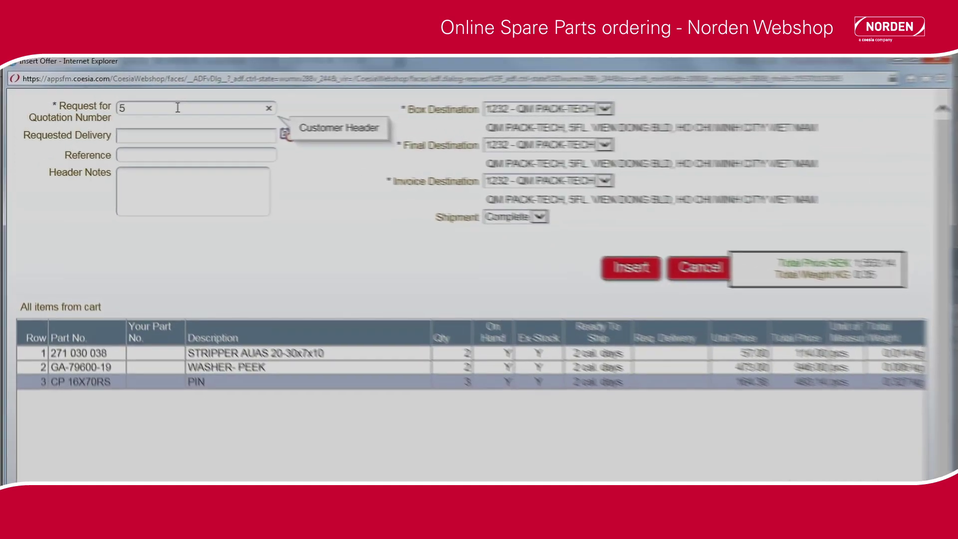
pyautogui.write('80')
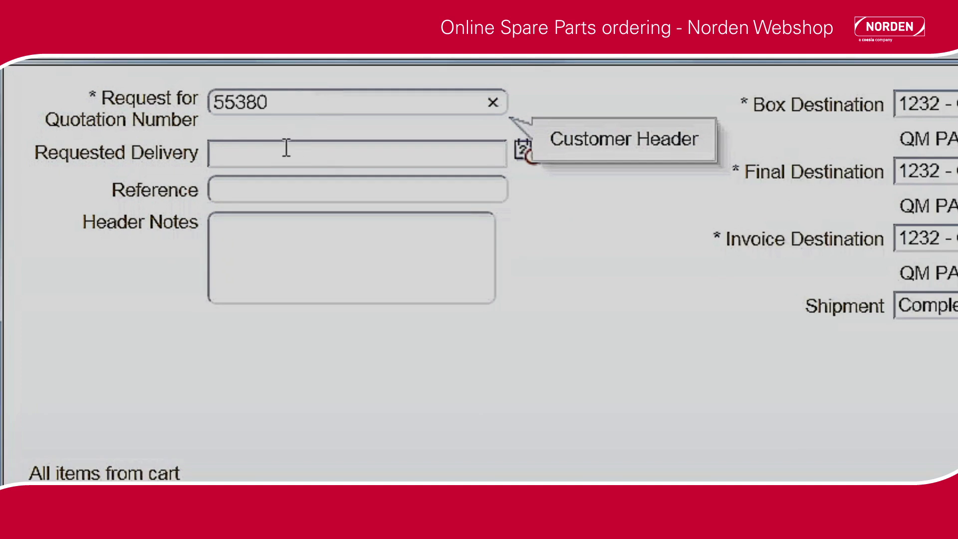
pyautogui.click(522, 152)
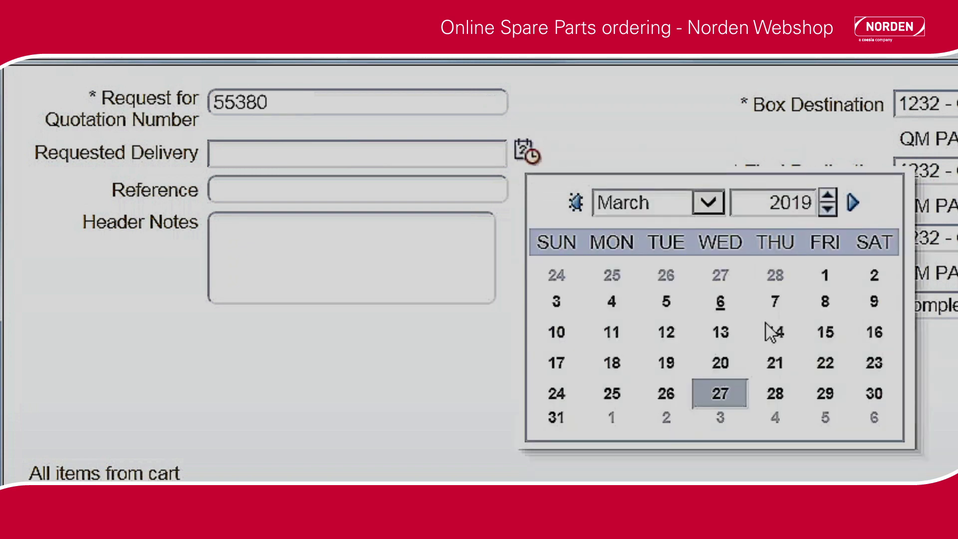
pyautogui.click(825, 394)
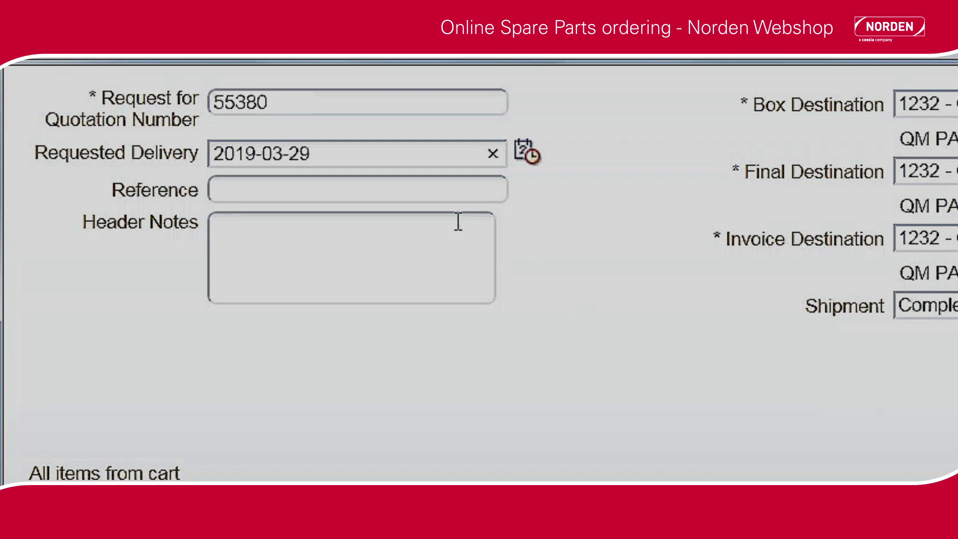
# Type the contact's name as the offer reference
pyautogui.click(421, 190)
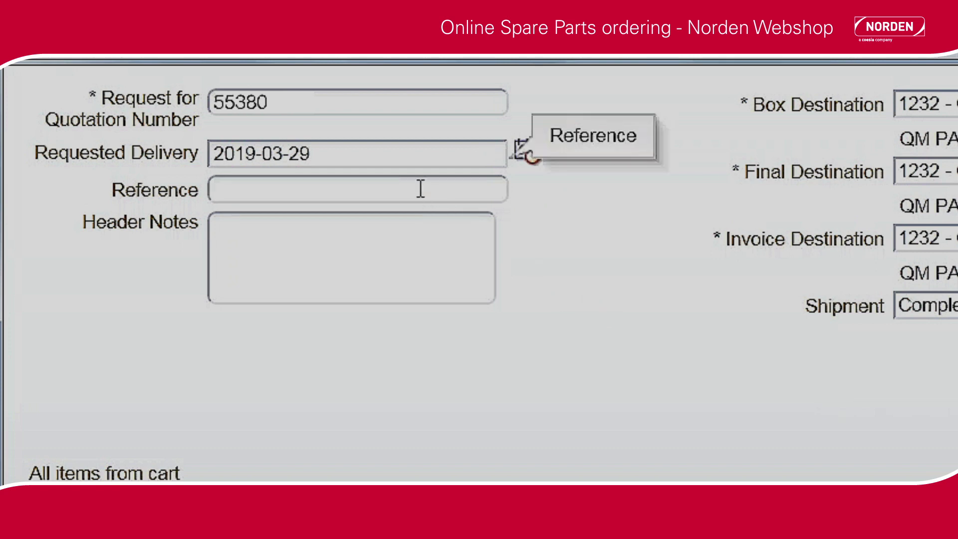
pyautogui.write('Mrs. Jona')
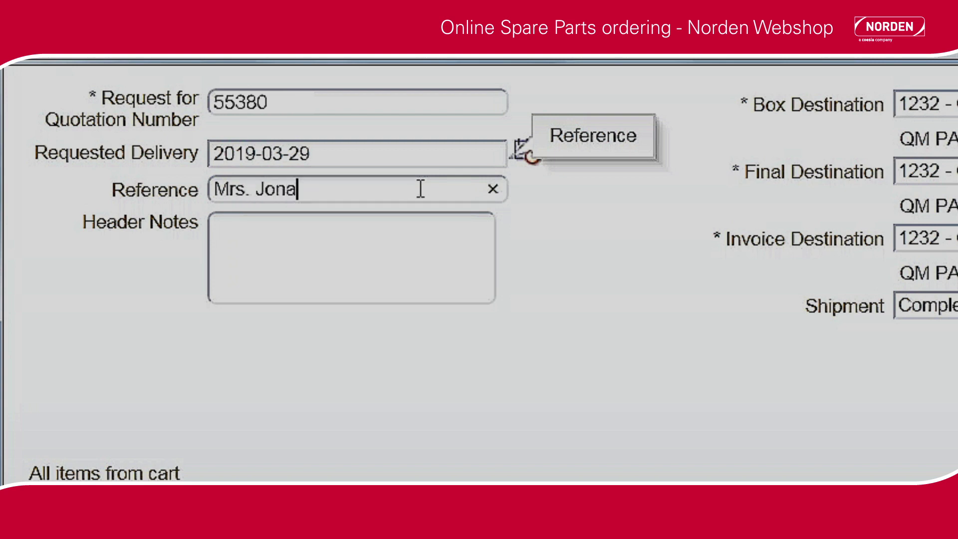
pyautogui.write('s')
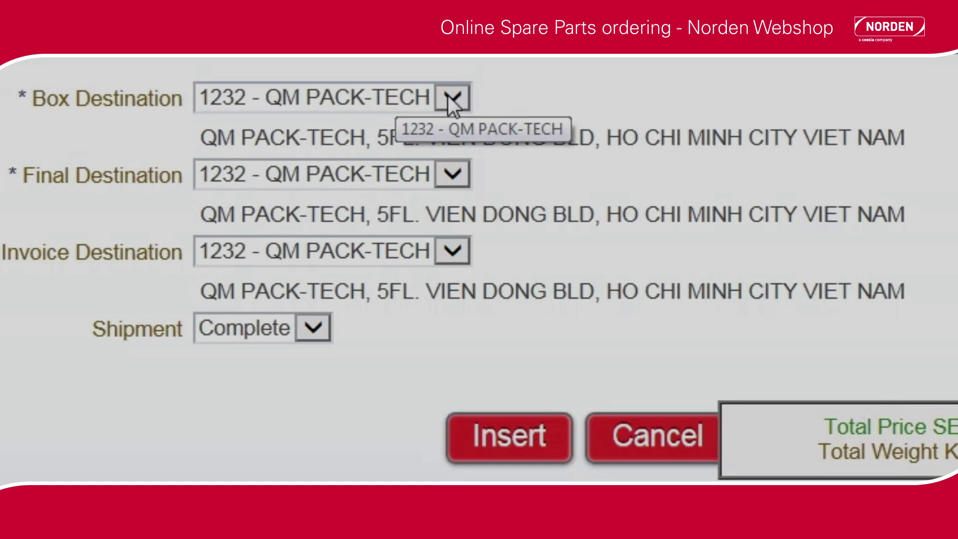
# Keep 1232 - QM PACK-TECH as both box and invoice destination
pyautogui.click(452, 100)
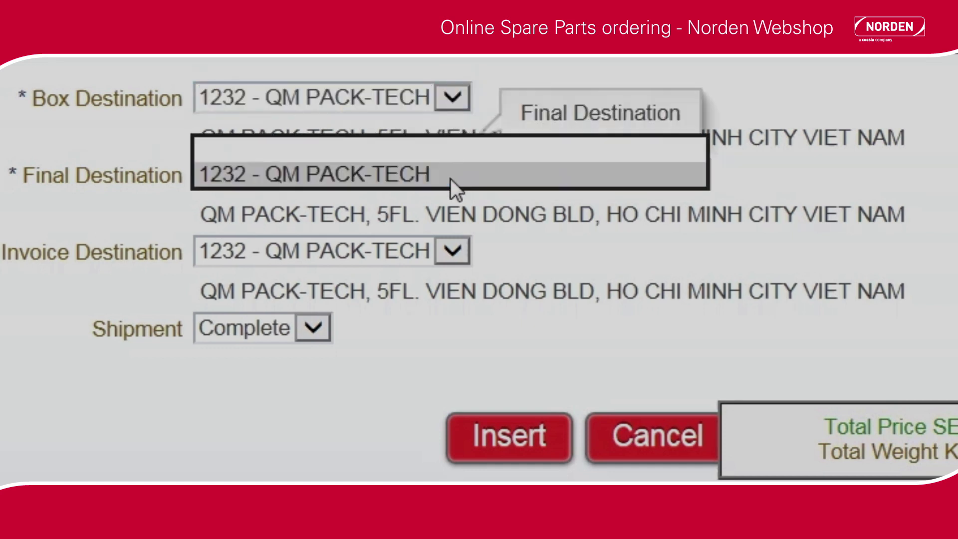
pyautogui.click(450, 179)
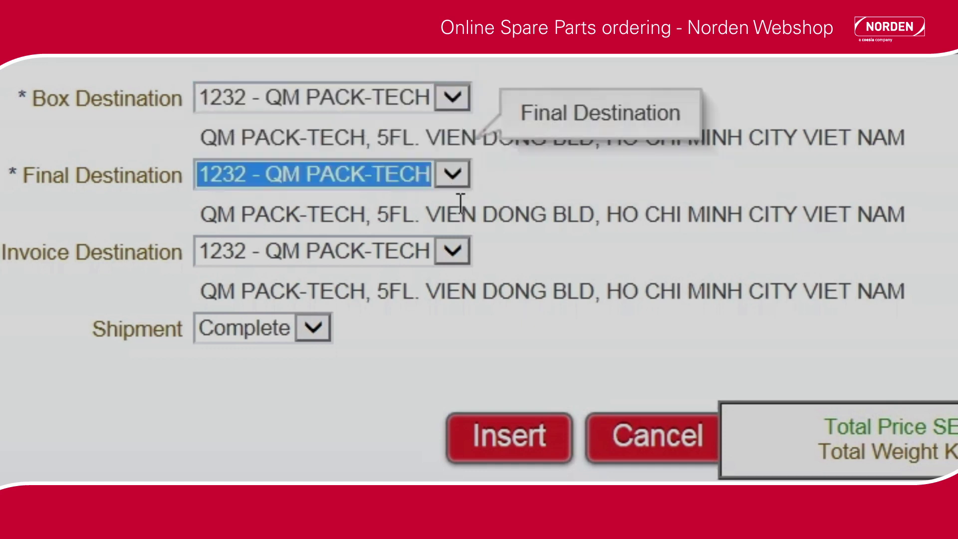
pyautogui.click(459, 246)
pyautogui.click(459, 247)
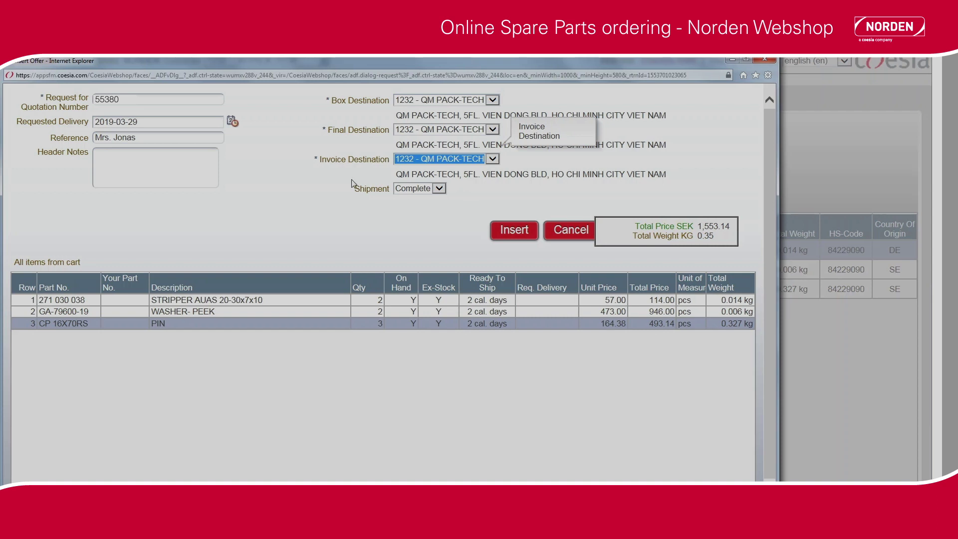
# Add header notes 'For NM700' and insert the offer request
pyautogui.click(190, 160)
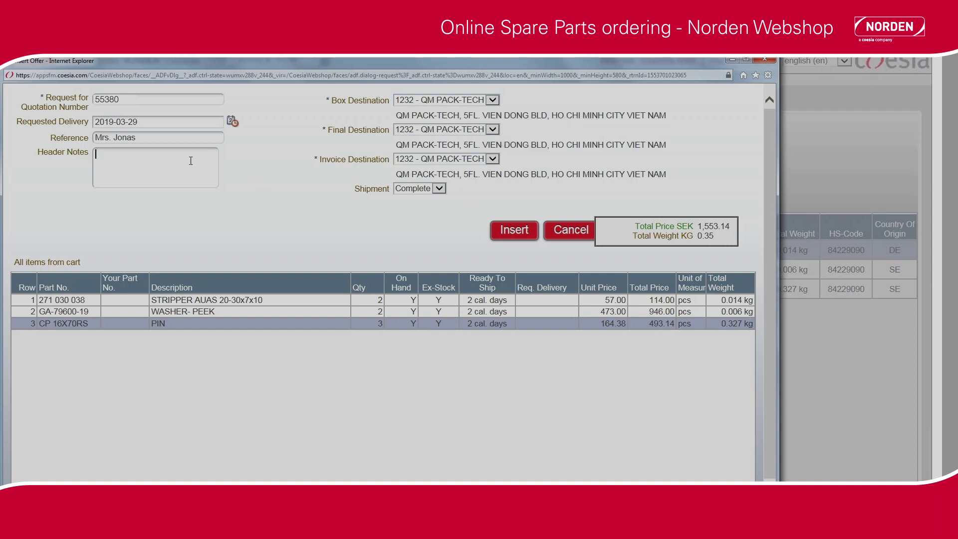
pyautogui.write('For NM')
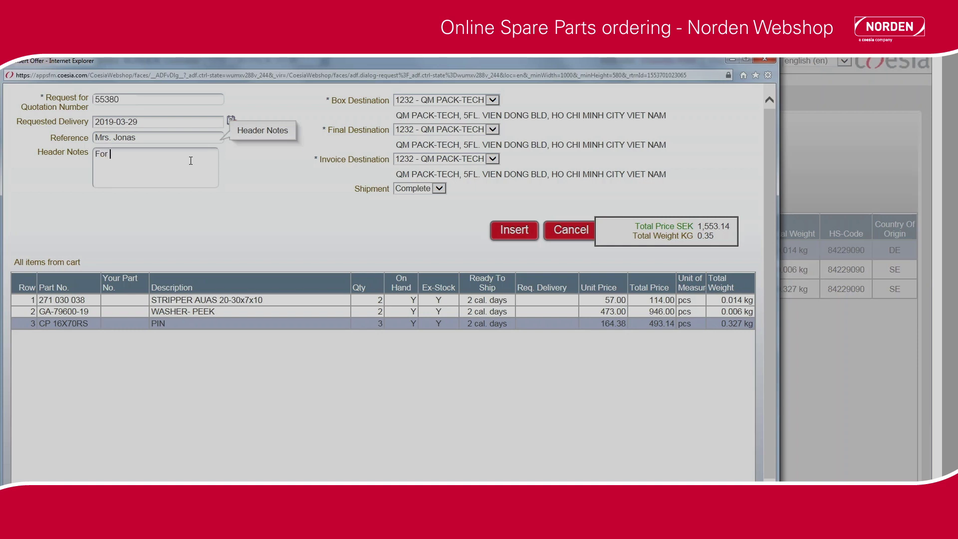
pyautogui.write('700')
pyautogui.click(510, 230)
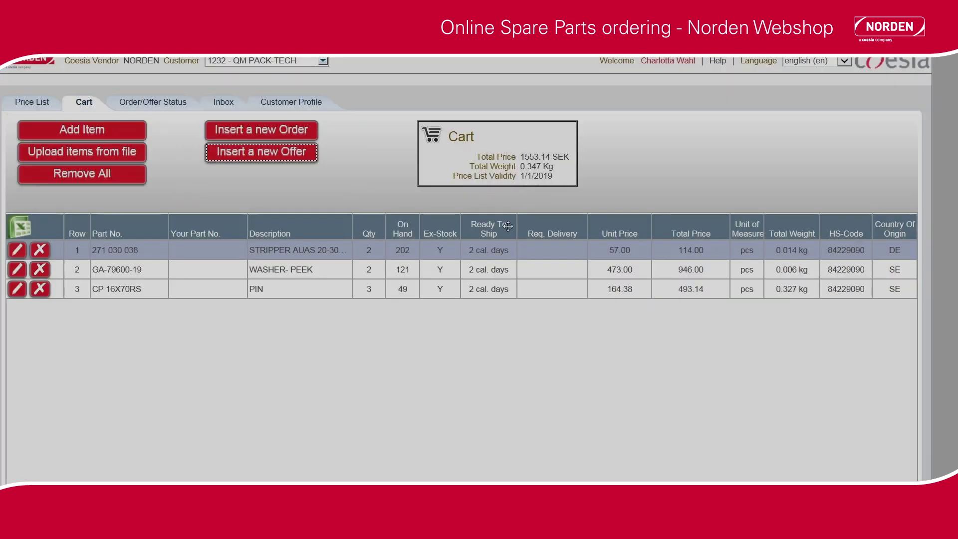
# Search Order/Offer Status for offers, showing offer 55380 as RECEIVED
pyautogui.click(168, 103)
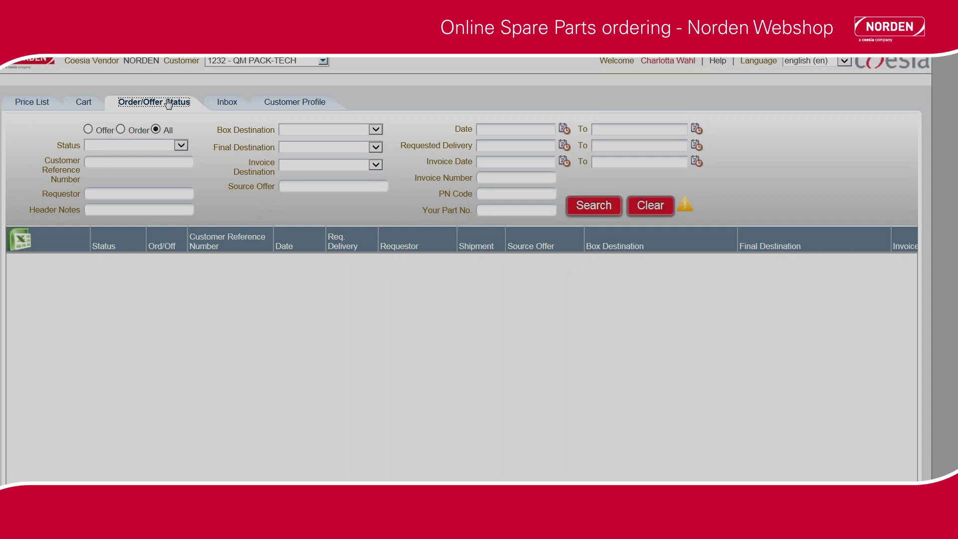
pyautogui.click(88, 130)
pyautogui.click(583, 212)
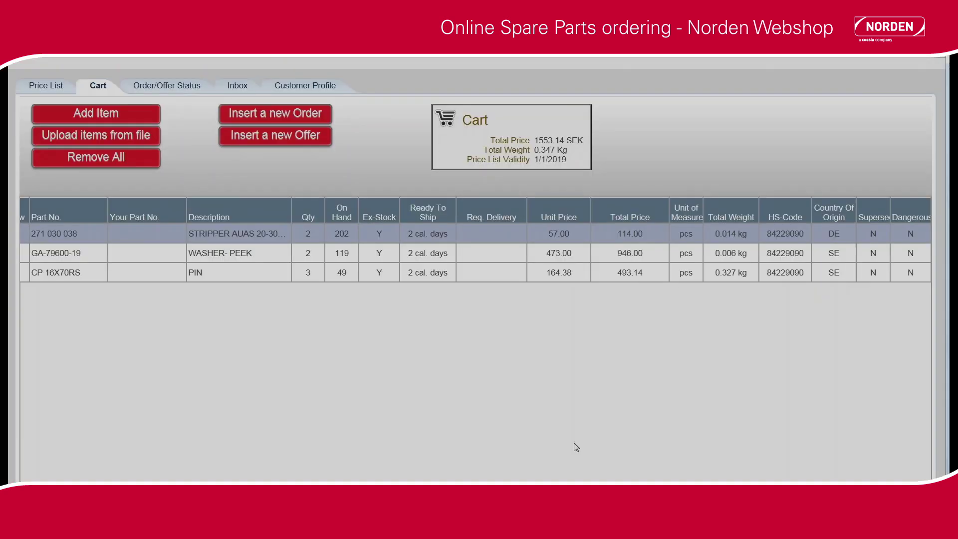
# Start a new order with PO 20190328, delivery 2019-03-29, and the contact's name as reference
pyautogui.click(294, 116)
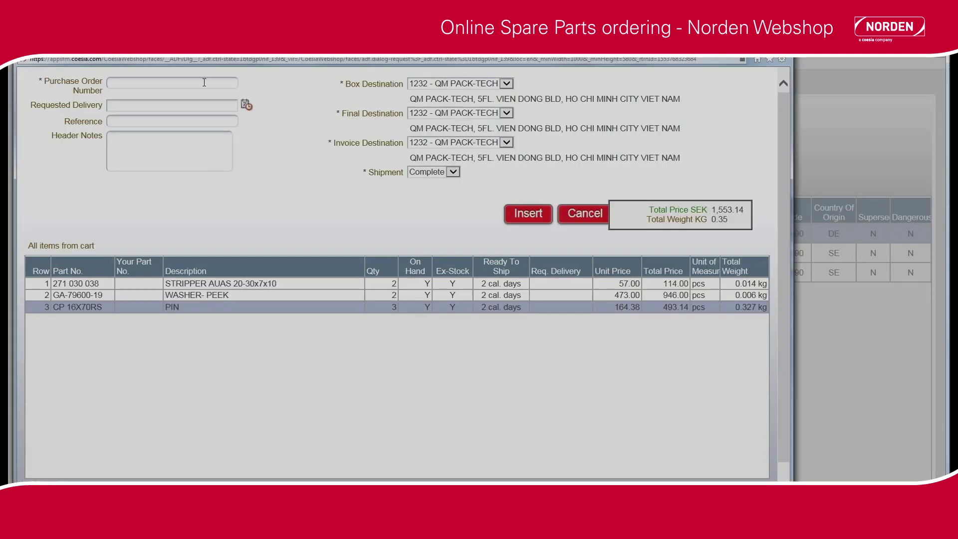
pyautogui.write('2019')
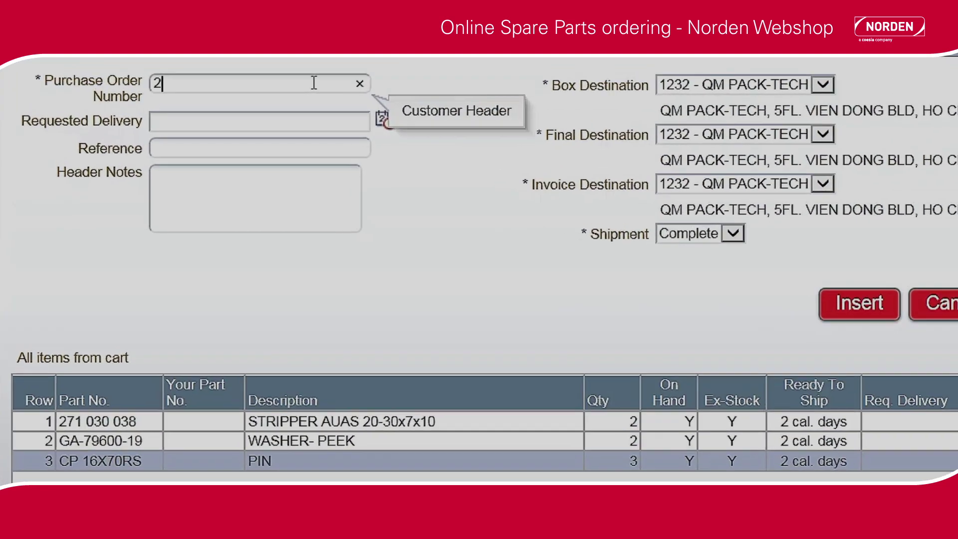
pyautogui.write('0328')
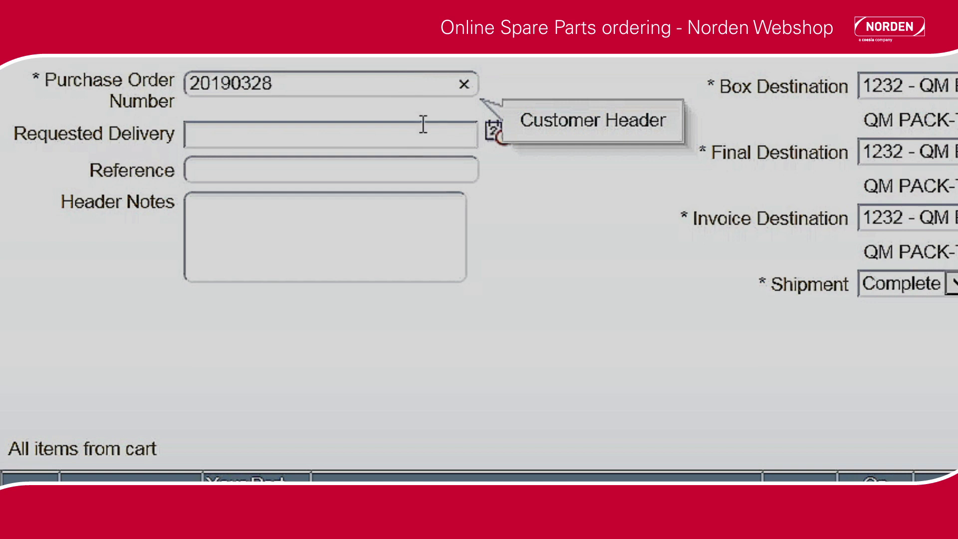
pyautogui.click(490, 134)
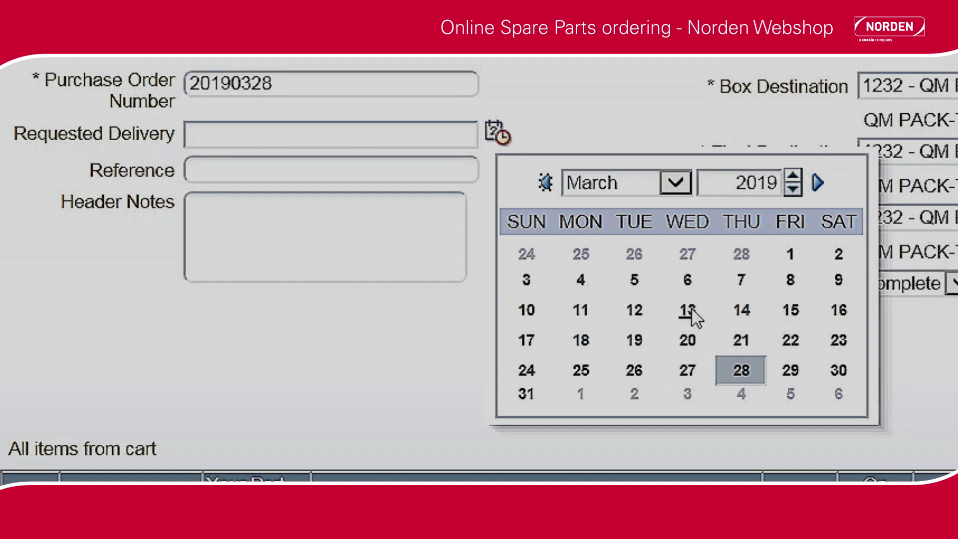
pyautogui.click(794, 372)
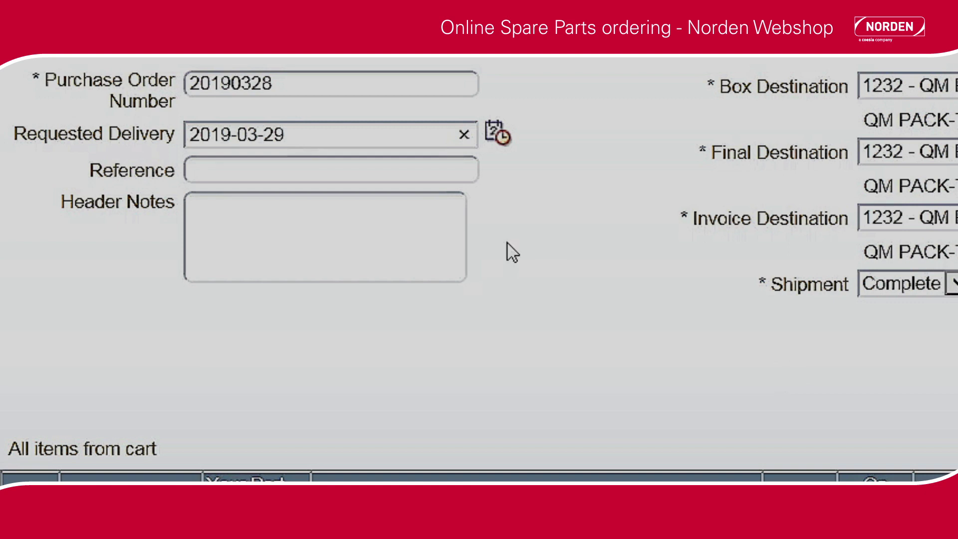
pyautogui.click(370, 176)
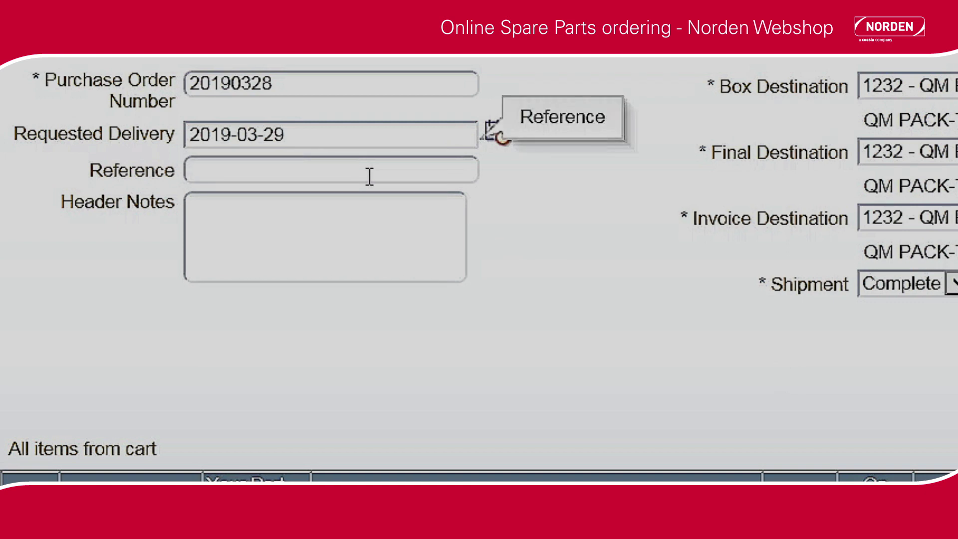
pyautogui.write('Mrs.Jones')
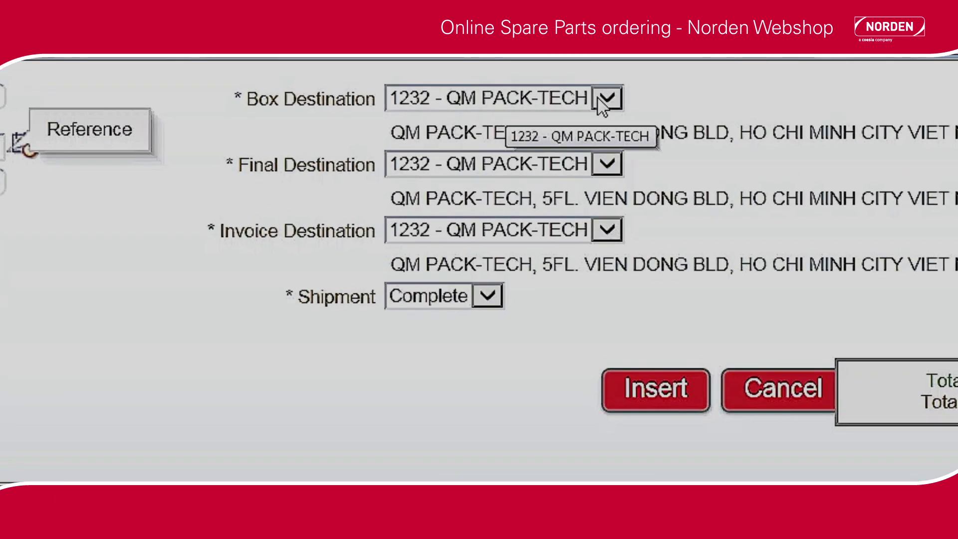
# Confirm the box destination and set the final destination to 1232 - QM PACK-TECH
pyautogui.click(601, 100)
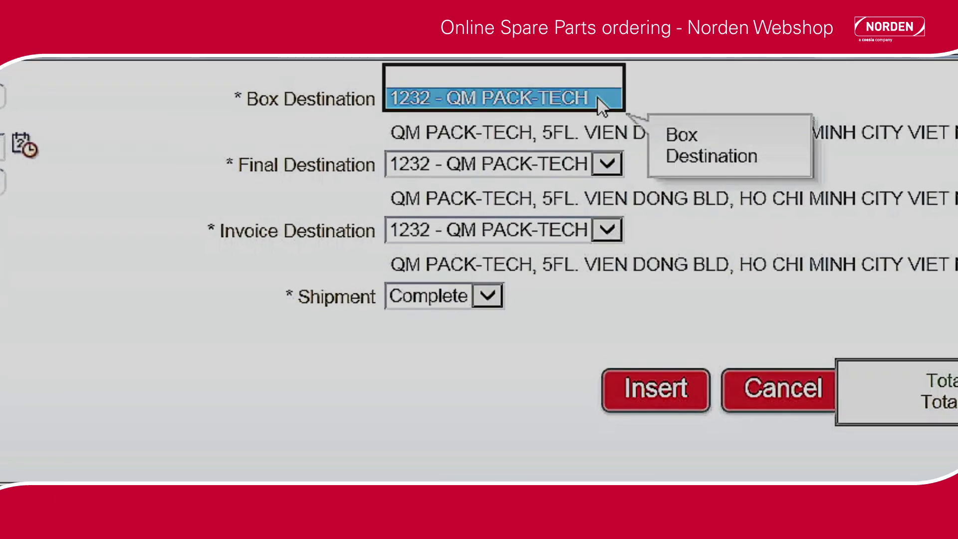
pyautogui.click(606, 163)
pyautogui.click(603, 150)
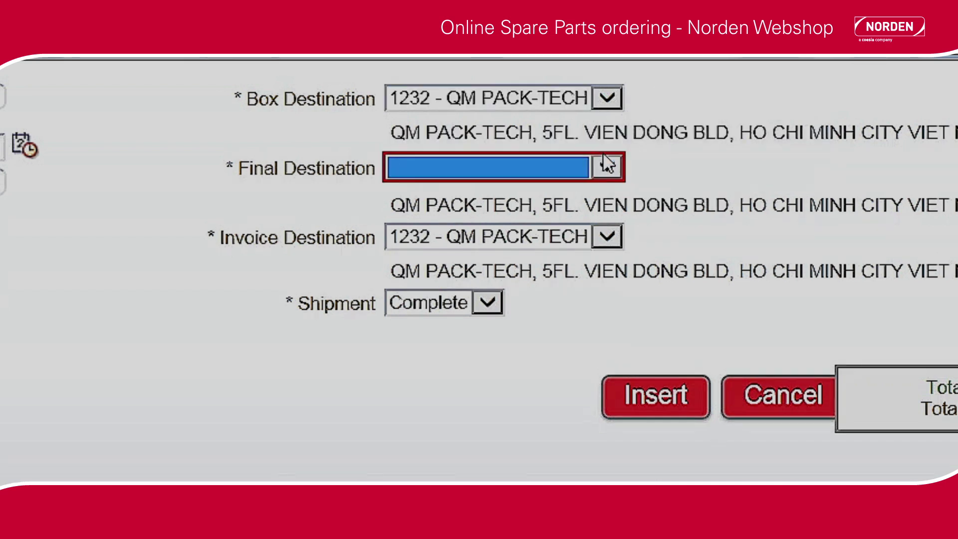
pyautogui.click(605, 161)
pyautogui.click(585, 187)
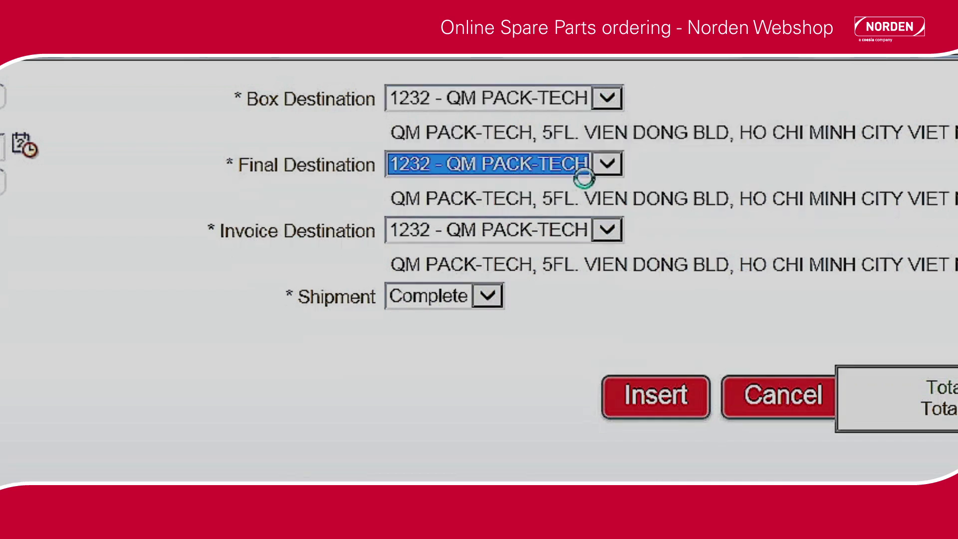
# Keep invoice destination 1232 - QM PACK-TECH and enter header notes 'For NM700'
pyautogui.click(608, 230)
pyautogui.click(607, 229)
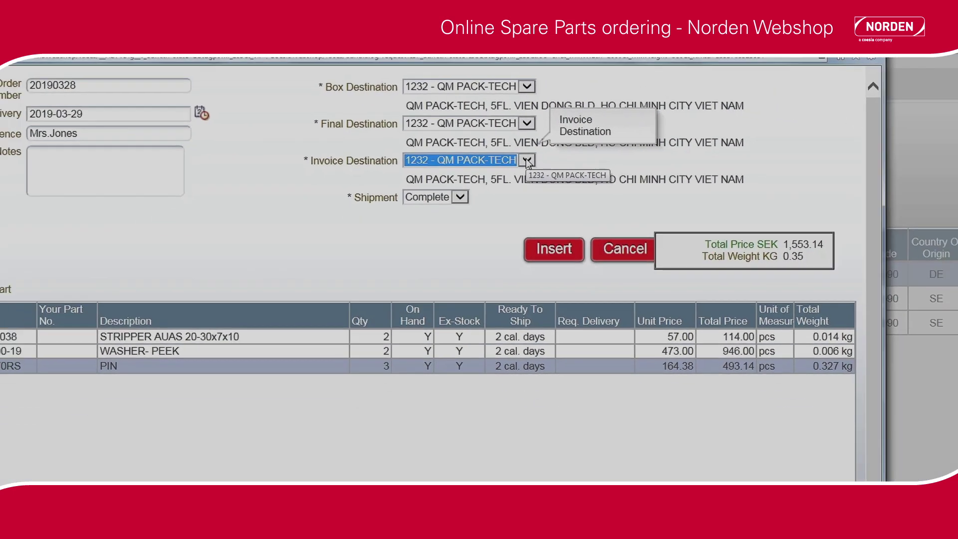
pyautogui.click(458, 246)
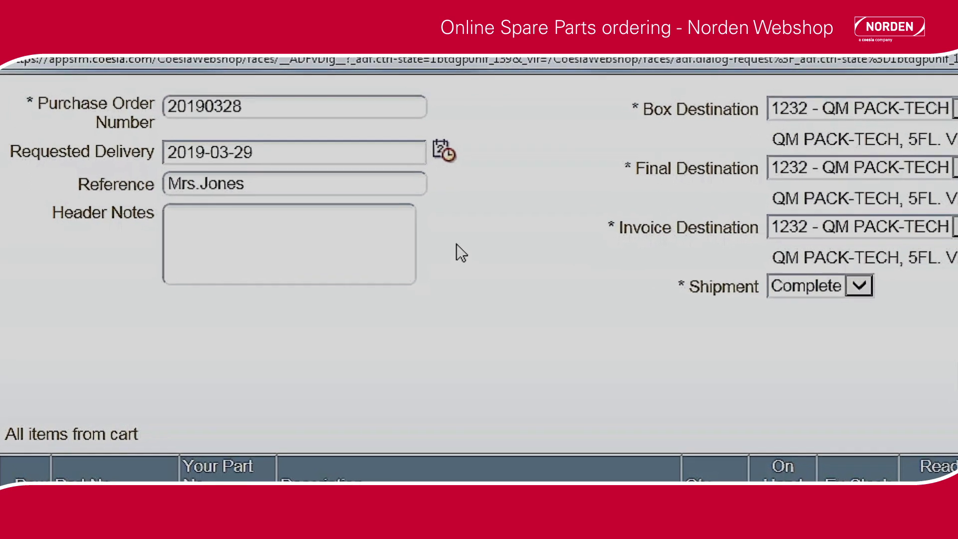
pyautogui.click(359, 230)
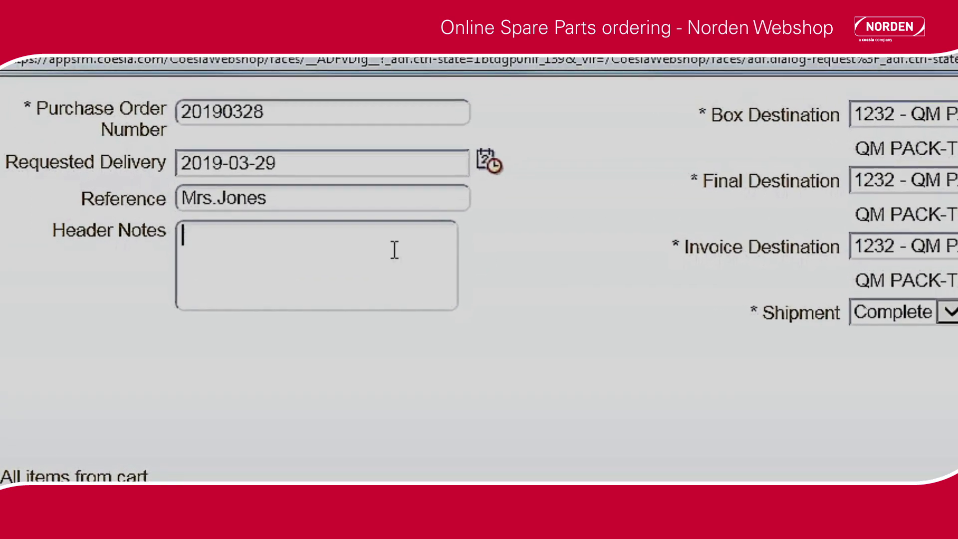
pyautogui.write('For NM')
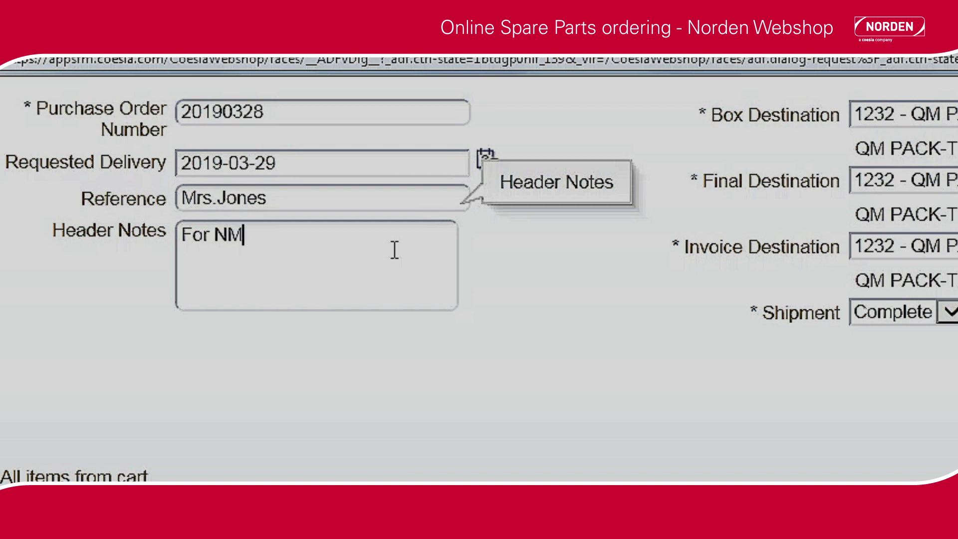
pyautogui.write('700')
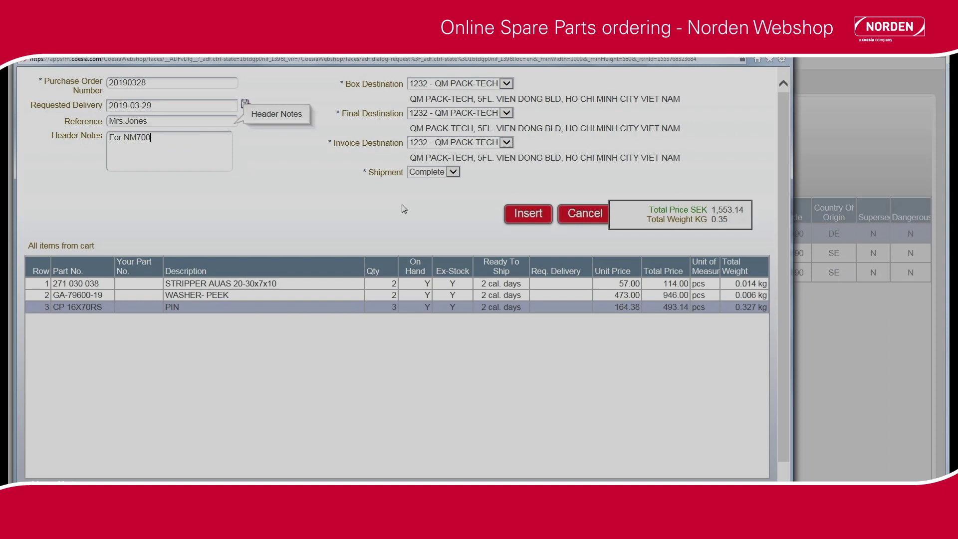
# Insert the order, then switch the Order/Offer Status search to Order
pyautogui.click(511, 217)
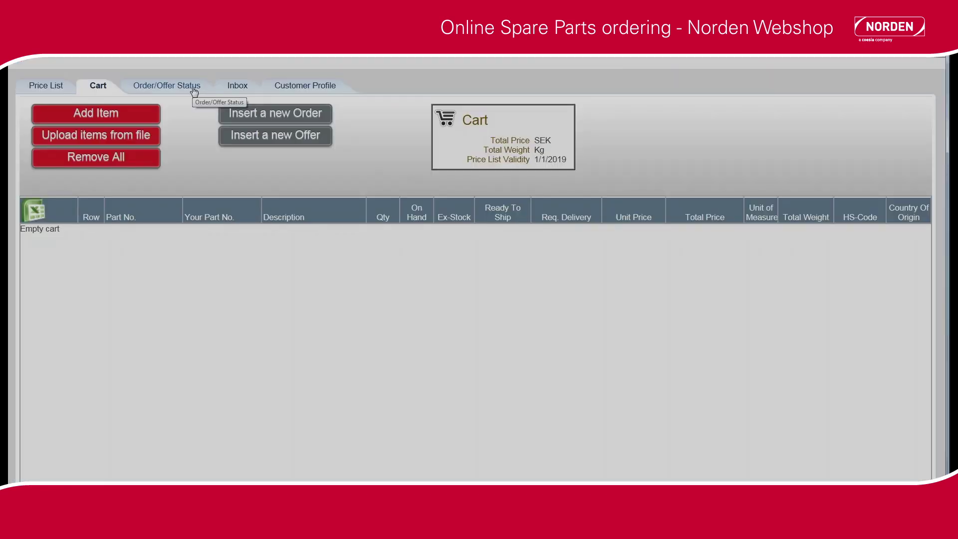
pyautogui.click(194, 92)
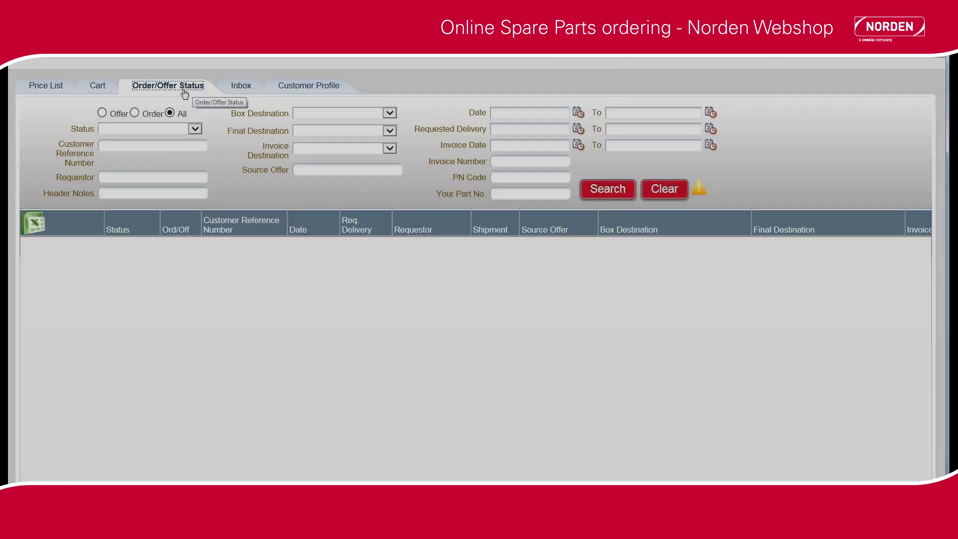
pyautogui.click(103, 113)
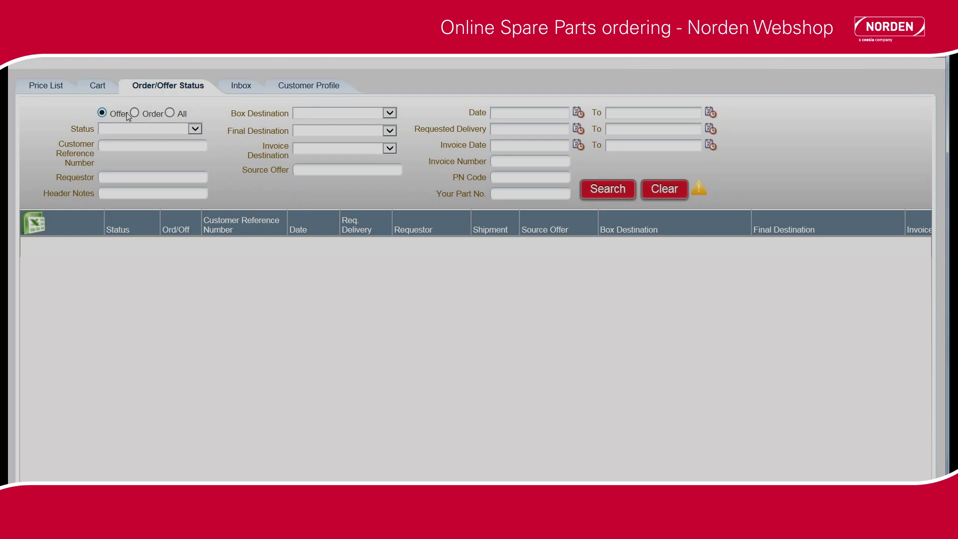
pyautogui.click(134, 114)
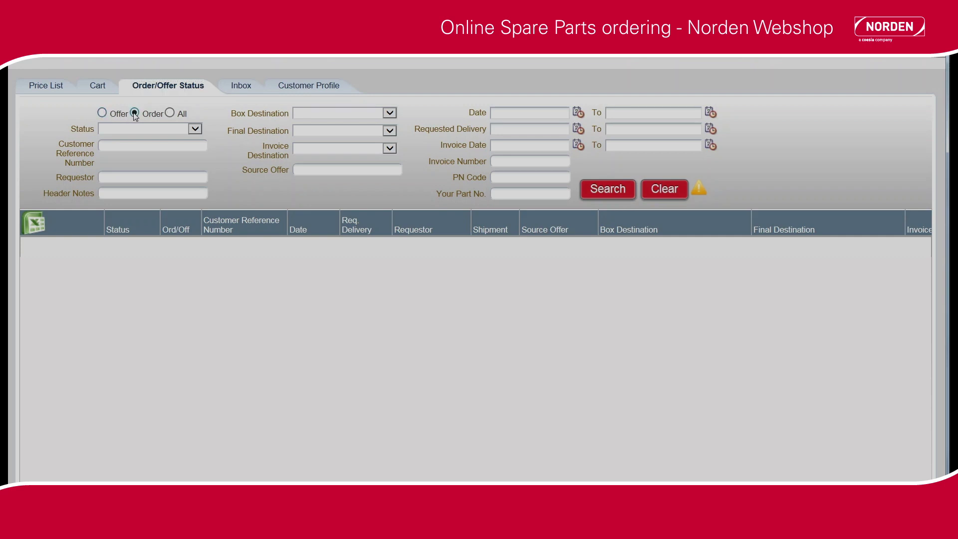